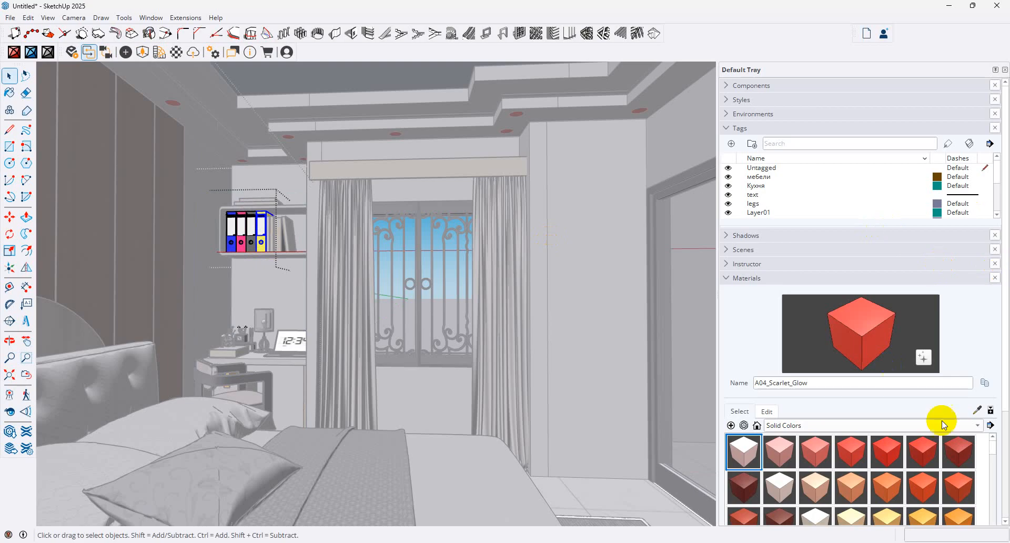
- Switch to the Select tool and close the open bookshelf group to return to the whole bedroom model
click(976, 410)
key(r)
click(9, 75)
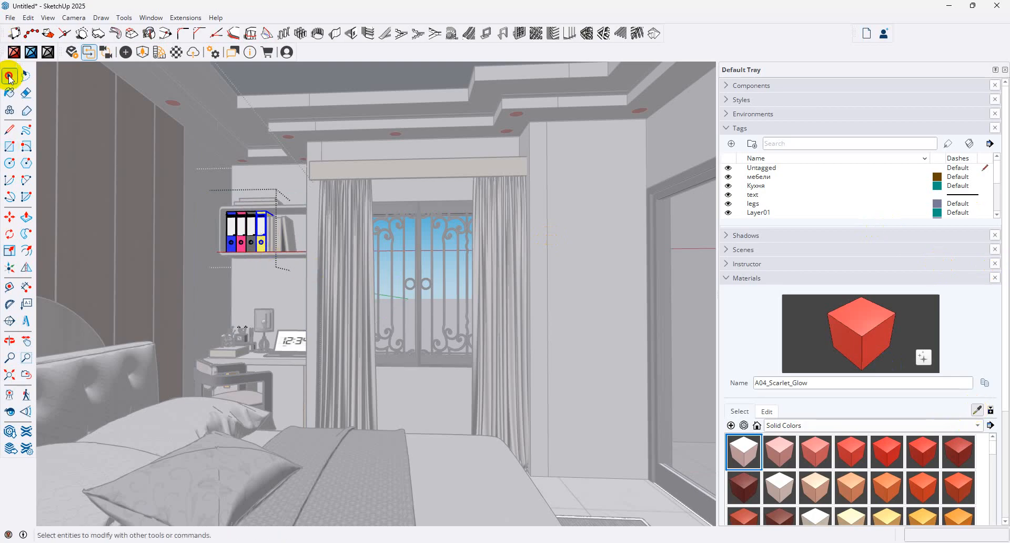
click(584, 230)
click(360, 105)
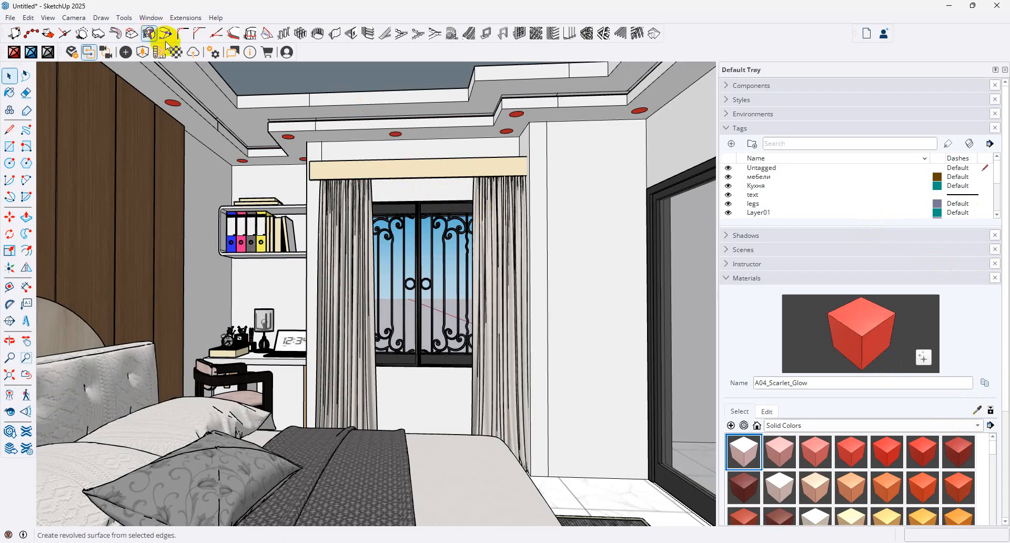
click(47, 18)
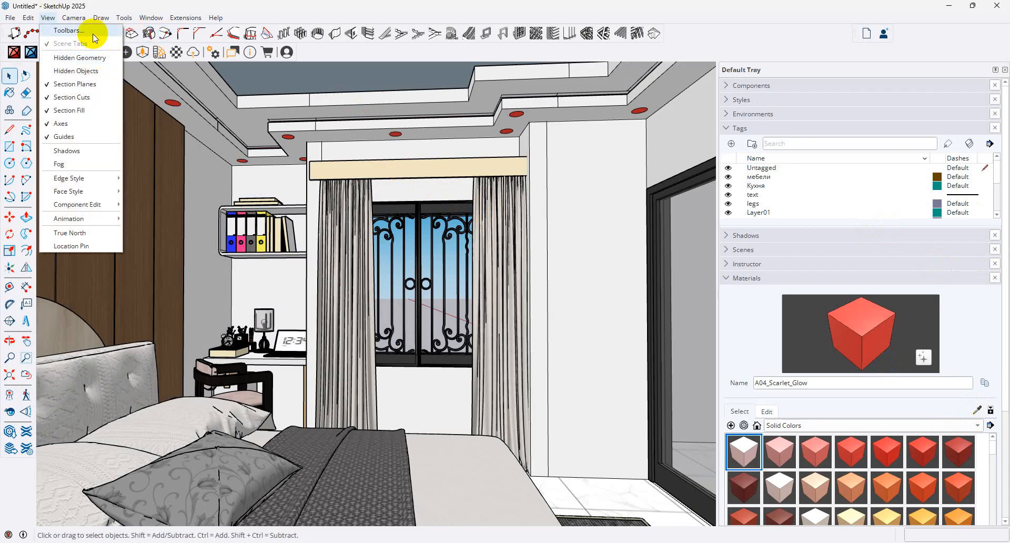
click(514, 116)
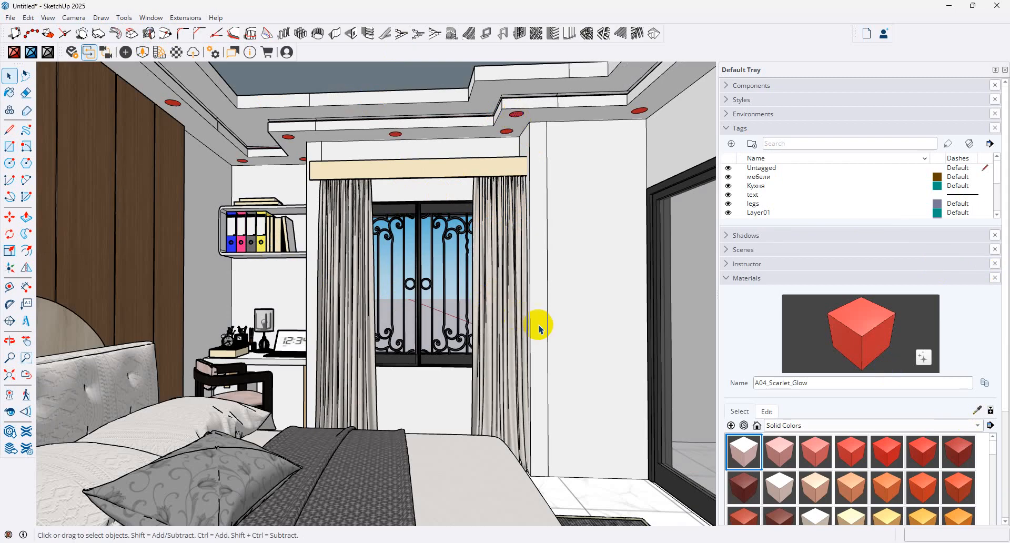
- Switch to the browser, look over the open ChatGPT, Gemini and Synaps pages, and return to SketchUp
click(566, 503)
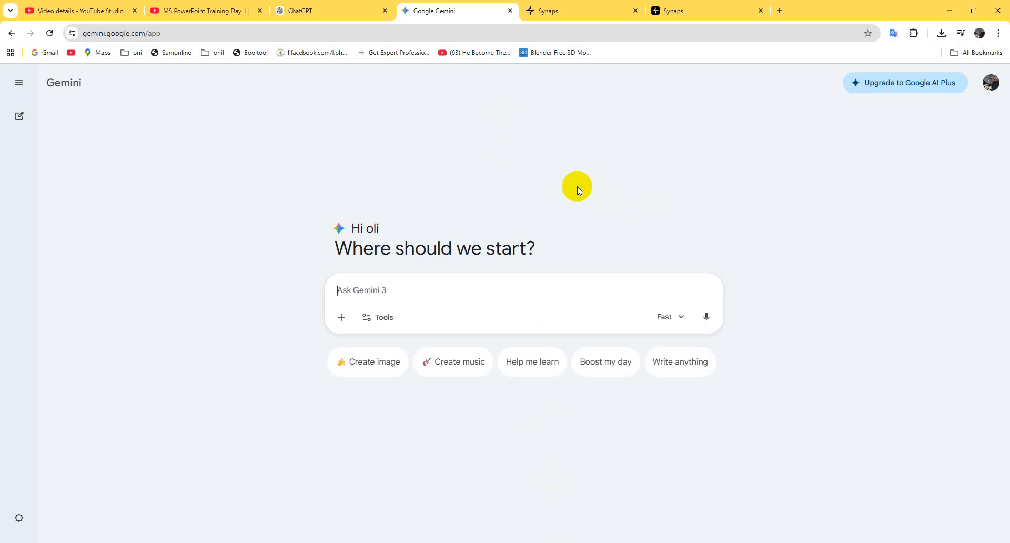
click(332, 7)
click(456, 7)
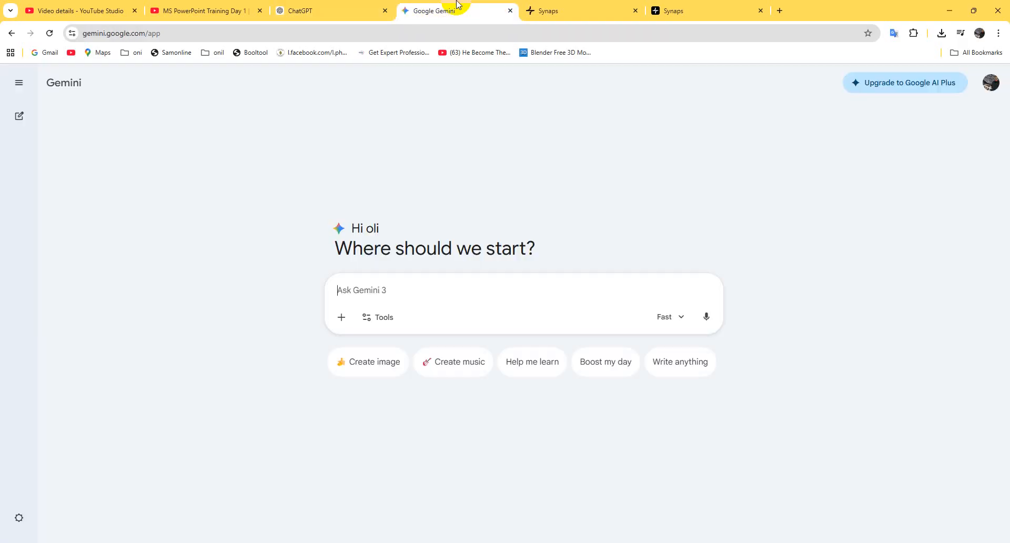
click(537, 7)
click(721, 6)
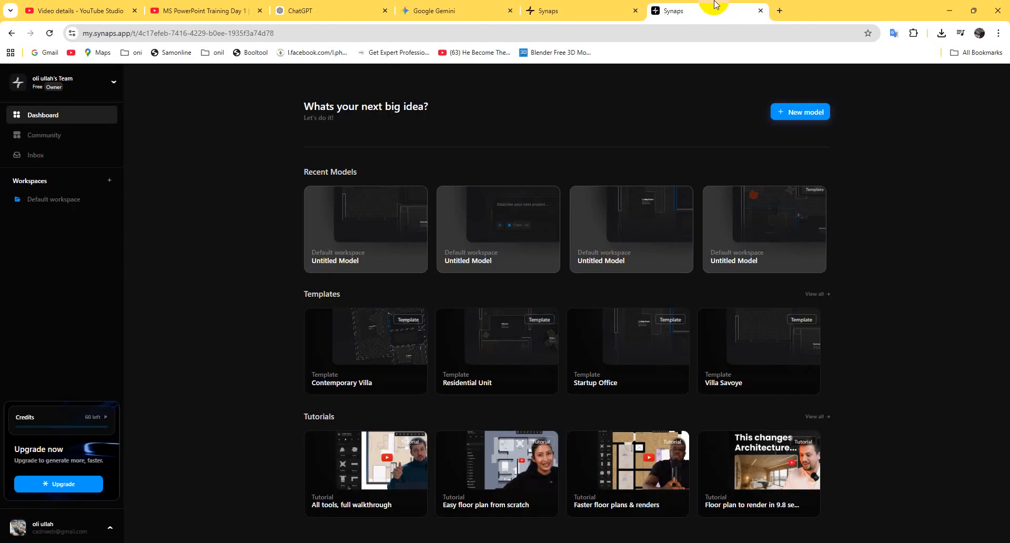
click(626, 6)
click(476, 9)
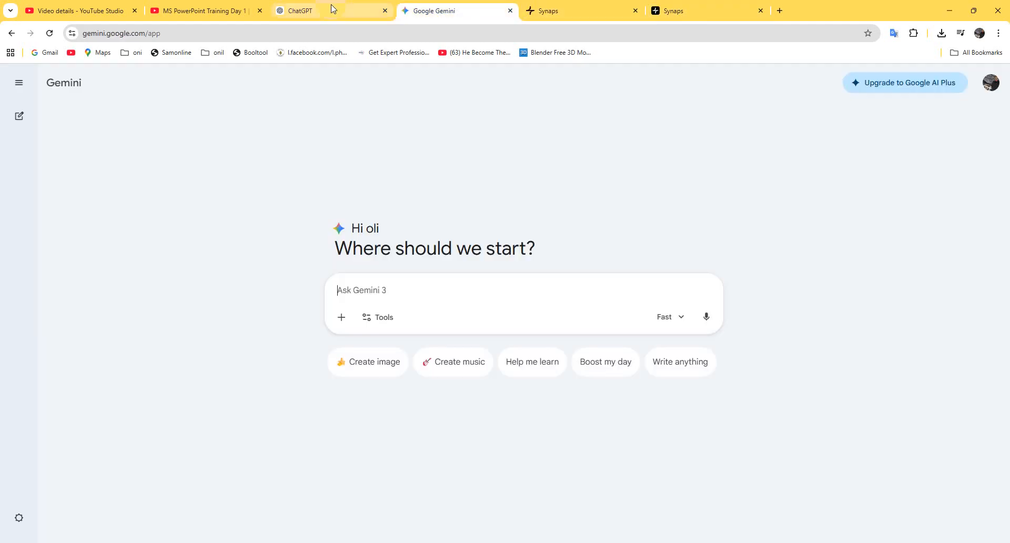
click(370, 14)
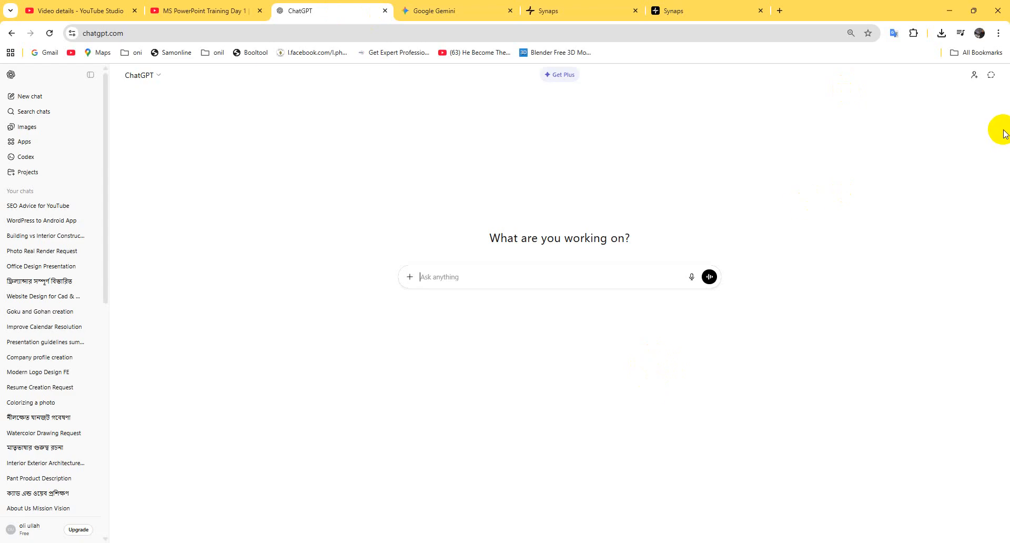
click(953, 10)
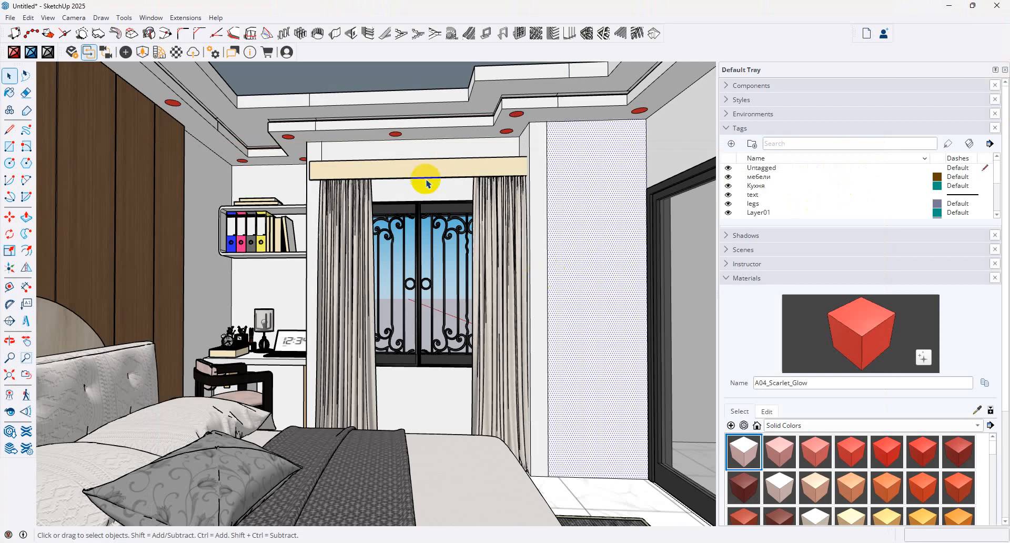
- Turn off the Profiles edge style in the bedroom view
click(48, 17)
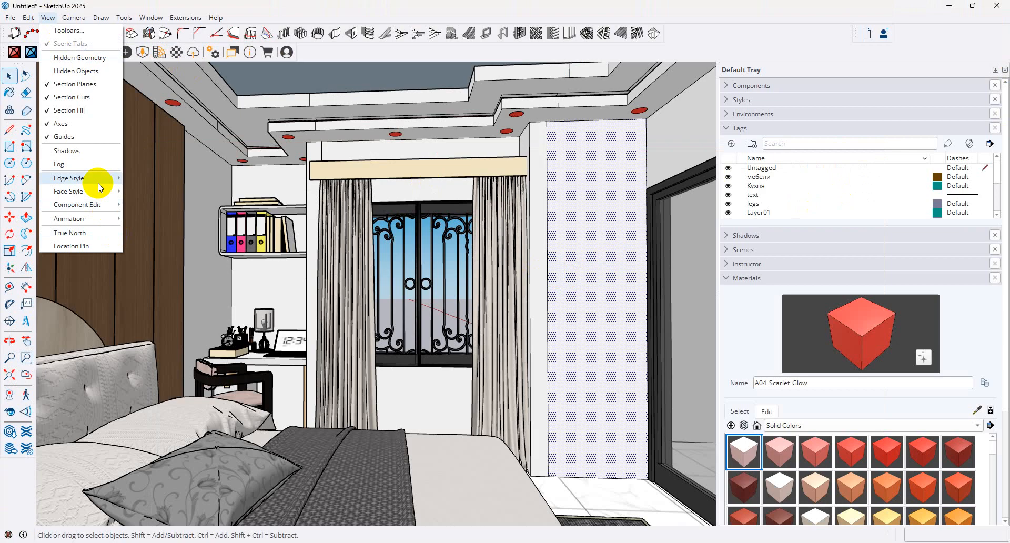
mouse_move(99, 187)
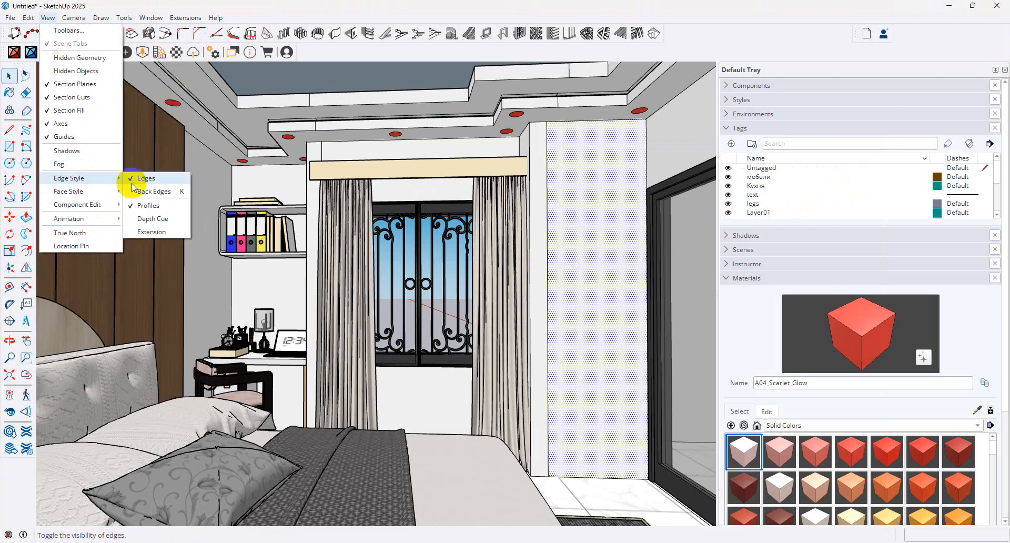
click(133, 206)
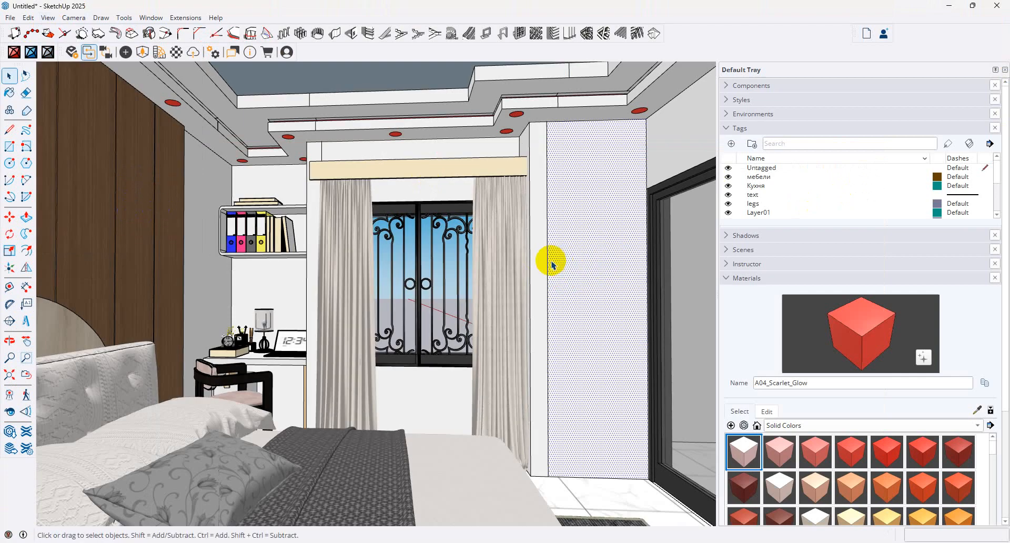
- Turn off the display of edges in the bedroom view and select the curtain group
click(48, 18)
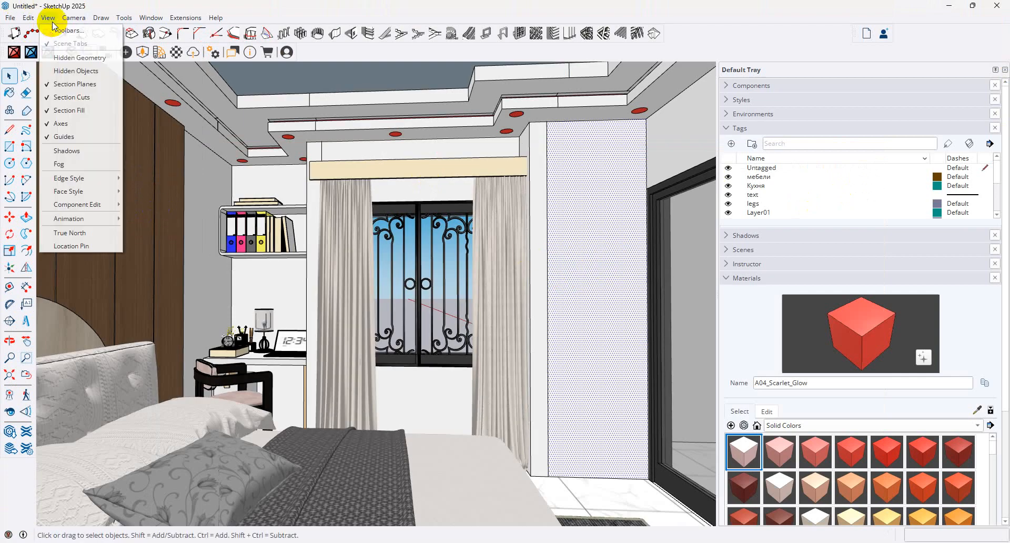
mouse_move(103, 194)
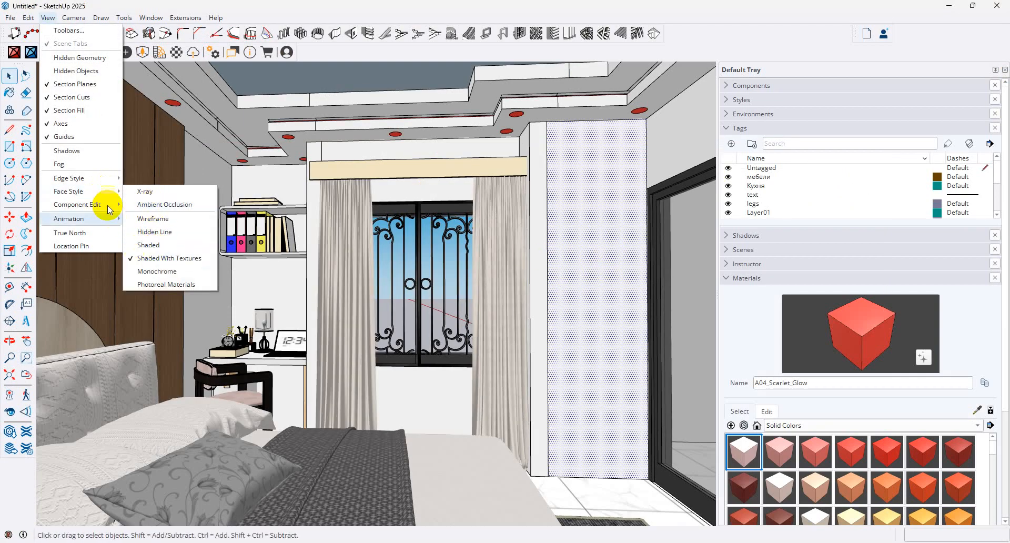
click(138, 179)
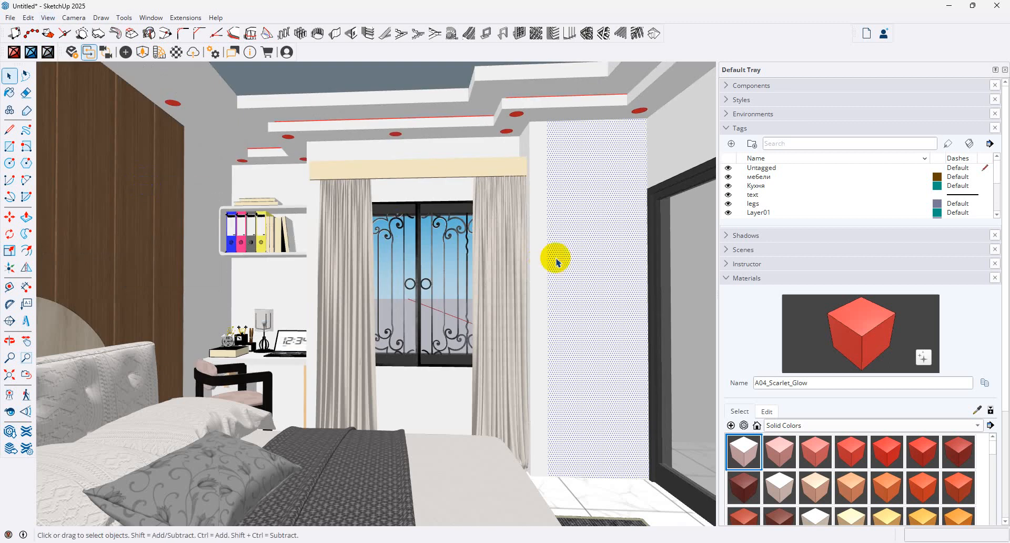
click(498, 275)
- Turn the display of edges back on in the bedroom view
click(10, 18)
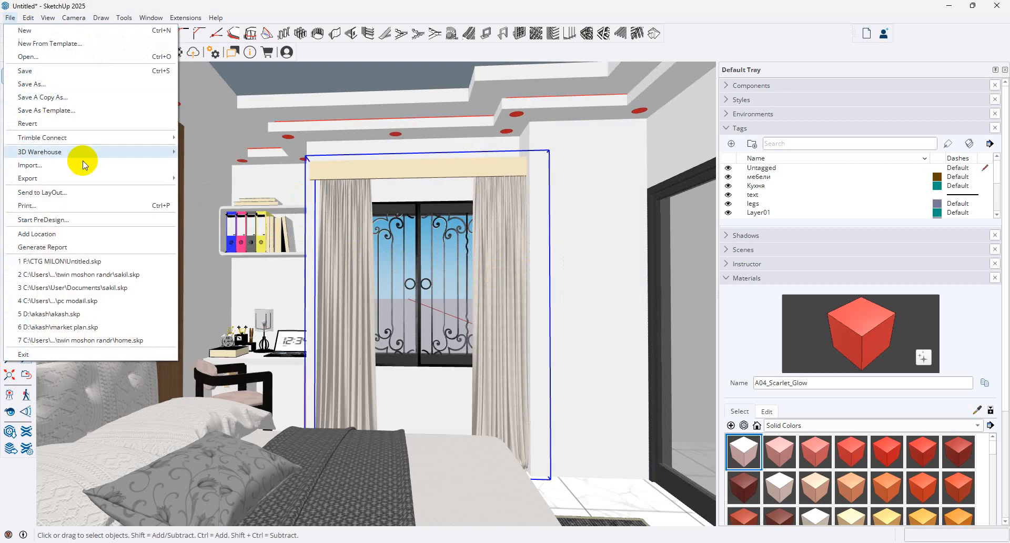
mouse_move(88, 179)
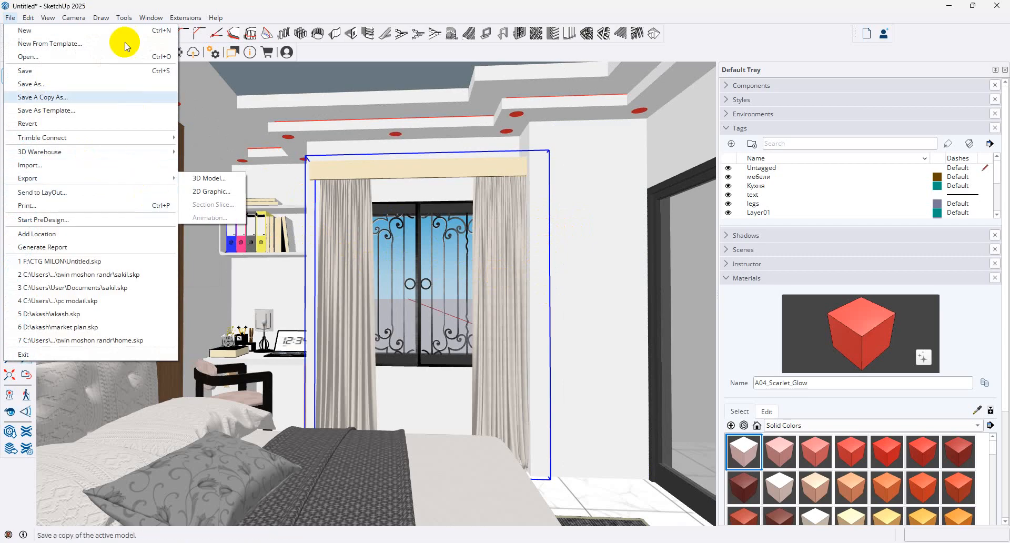
click(49, 7)
click(47, 18)
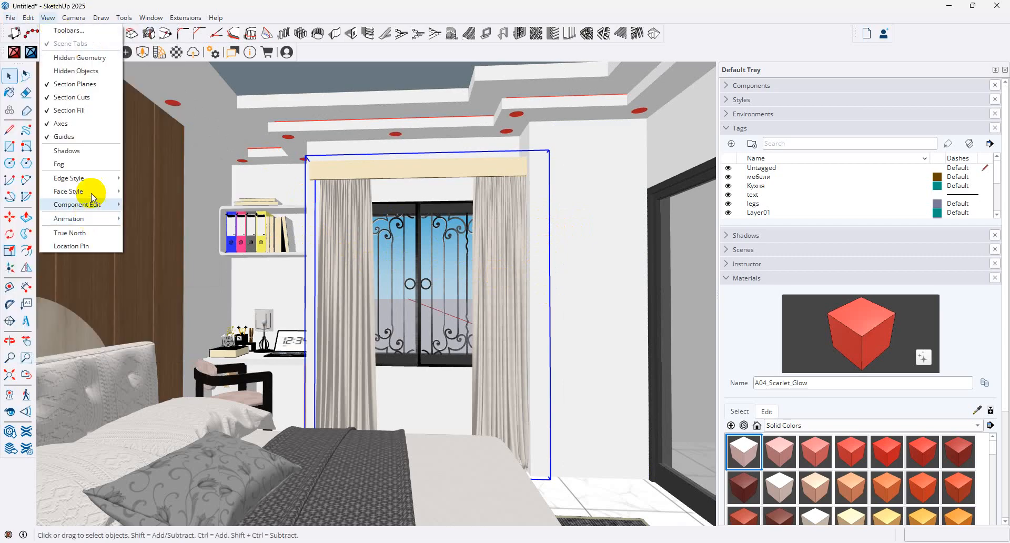
mouse_move(95, 180)
click(165, 179)
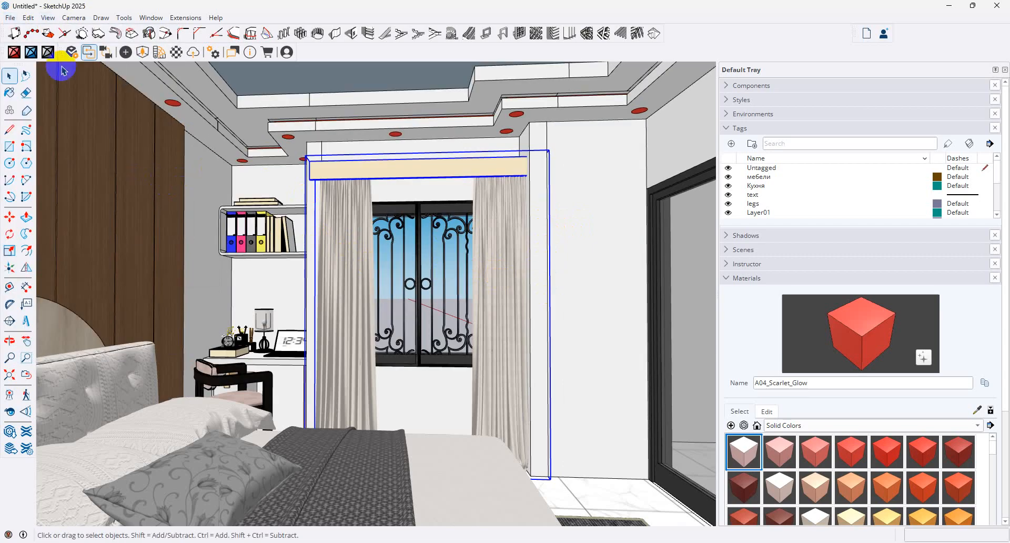
- Export the bedroom view as a 2D JPEG image named "for ai" to the Desktop
click(7, 20)
mouse_move(85, 175)
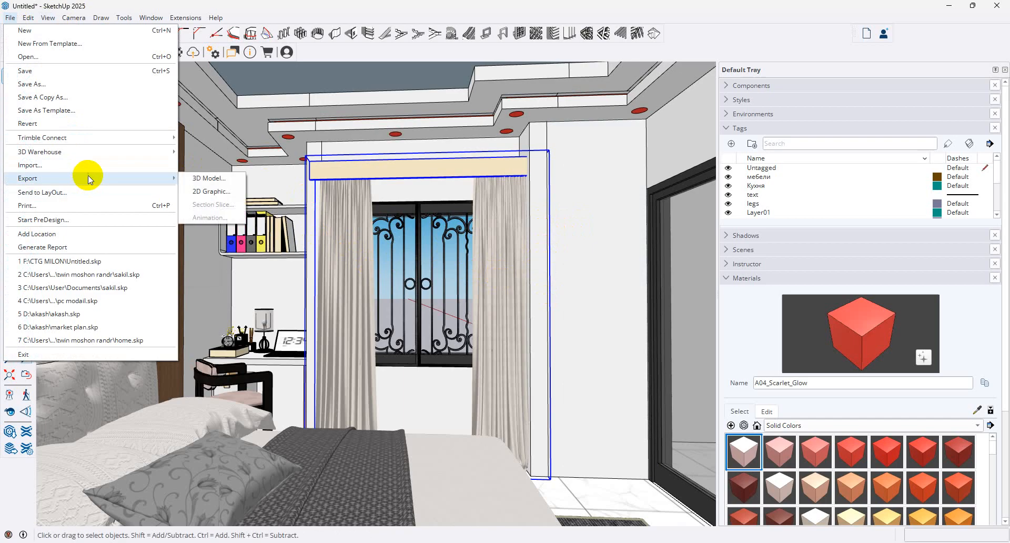
click(208, 191)
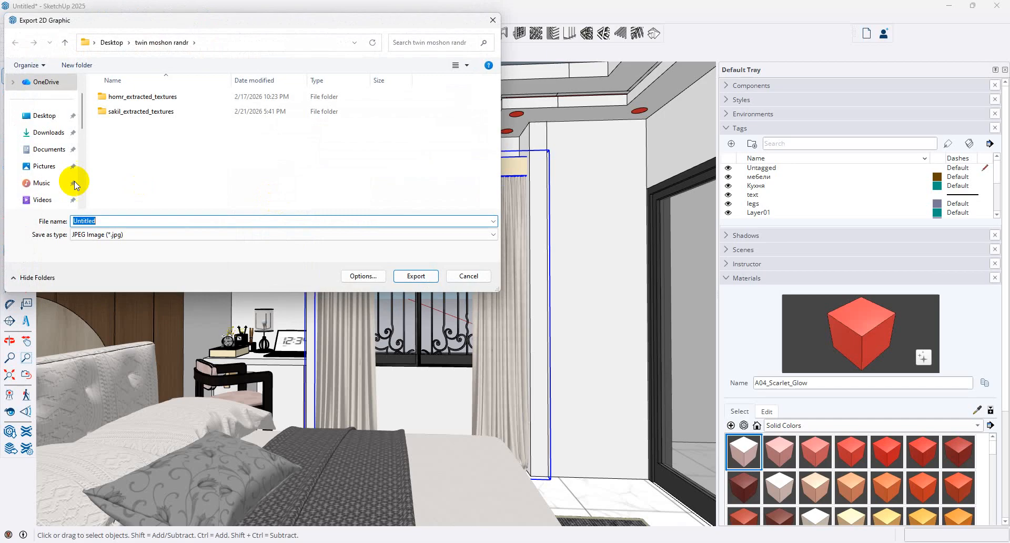
click(44, 115)
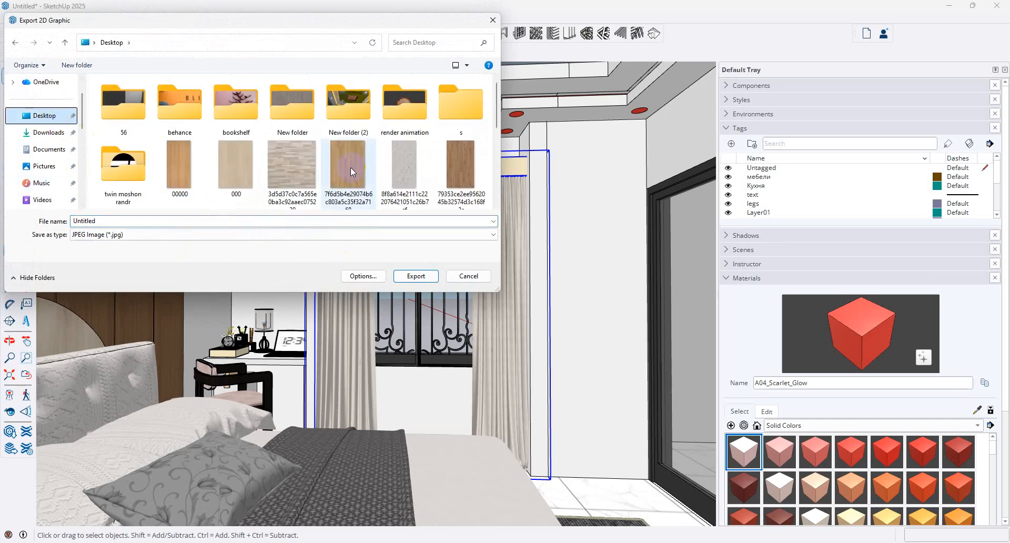
scroll(350, 167, down, 10)
click(138, 223)
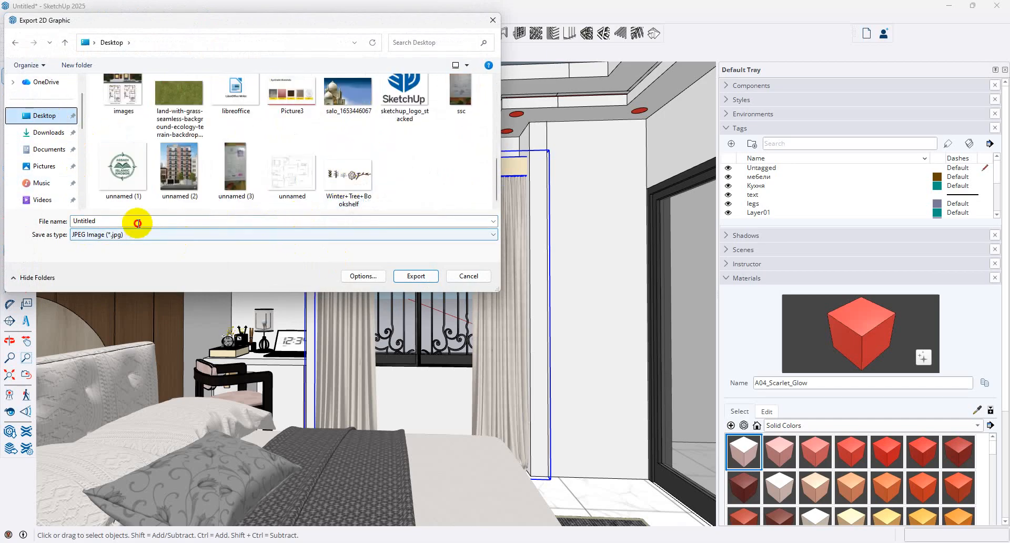
double_click(138, 223)
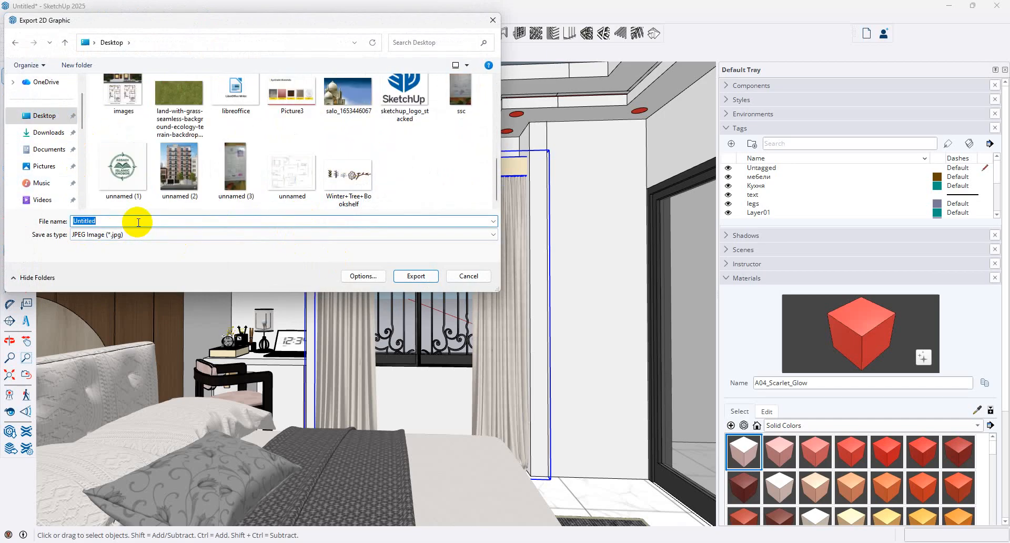
text(for ai)
key(Return)
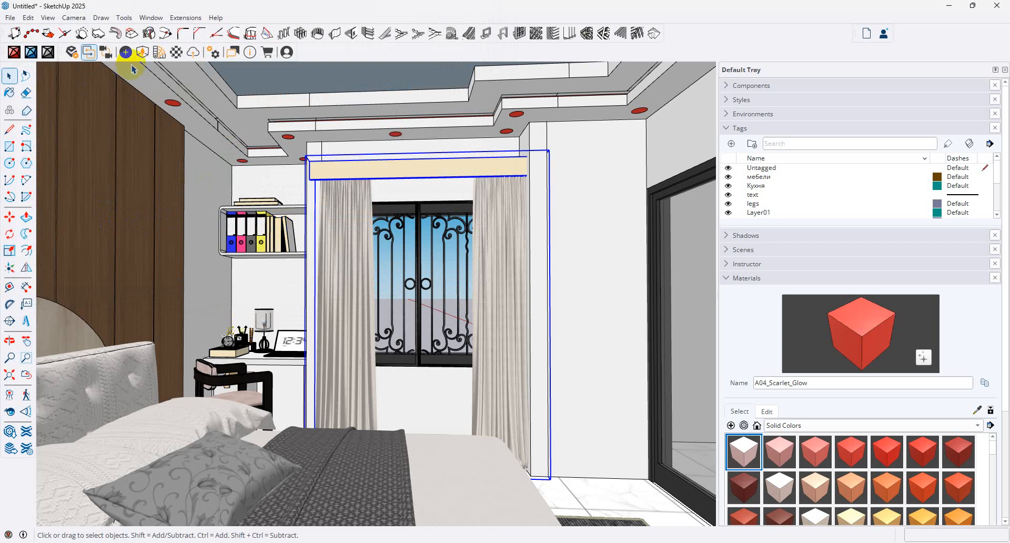
click(626, 439)
click(522, 355)
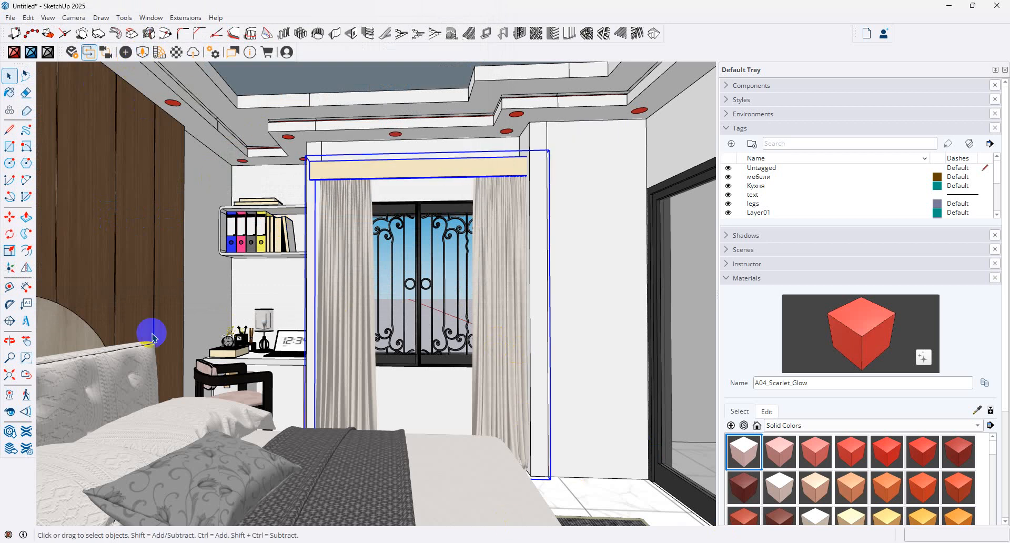
click(7, 253)
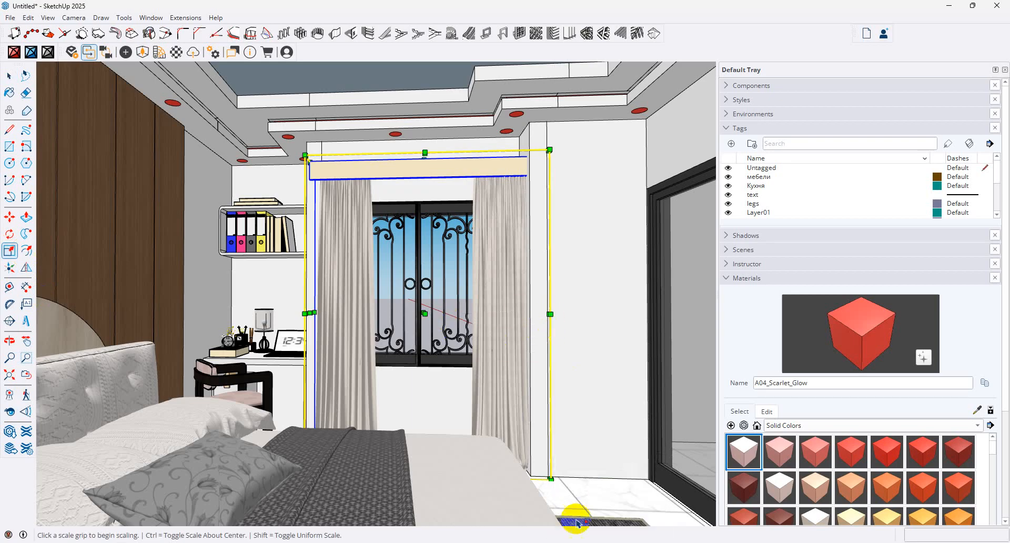
- Switch to ChatGPT in the browser and open the Desktop folder for a file upload to a new chat
mouse_move(591, 542)
click(560, 541)
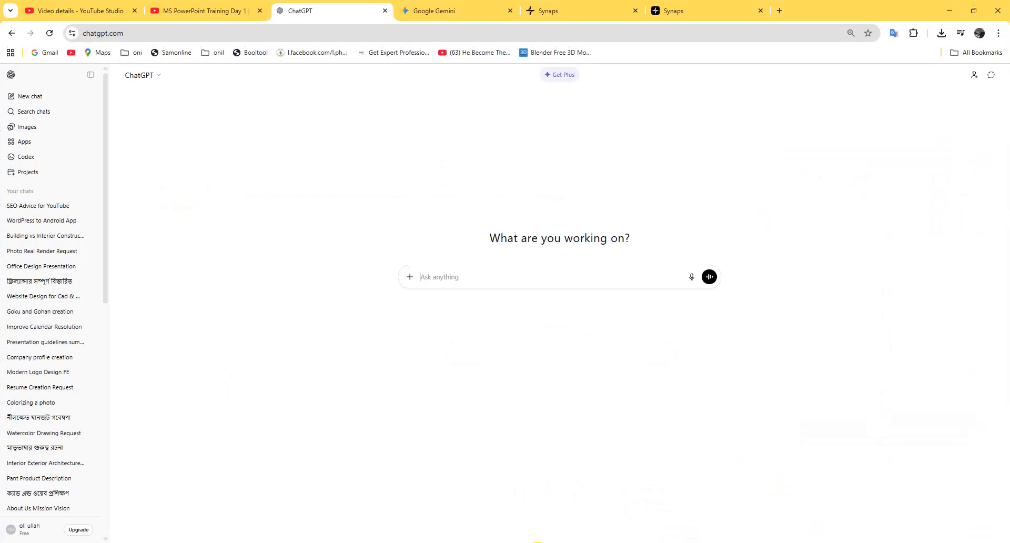
click(410, 276)
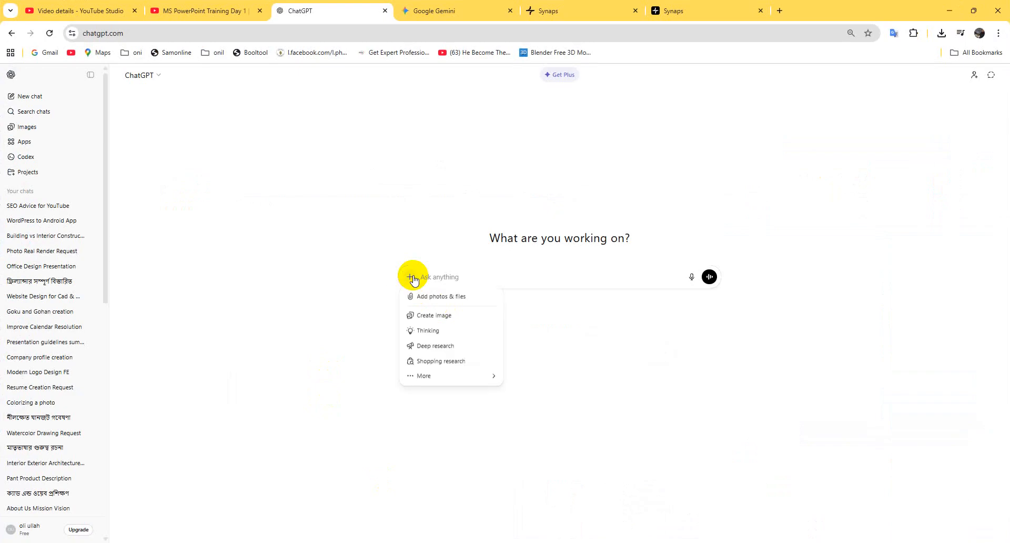
click(443, 298)
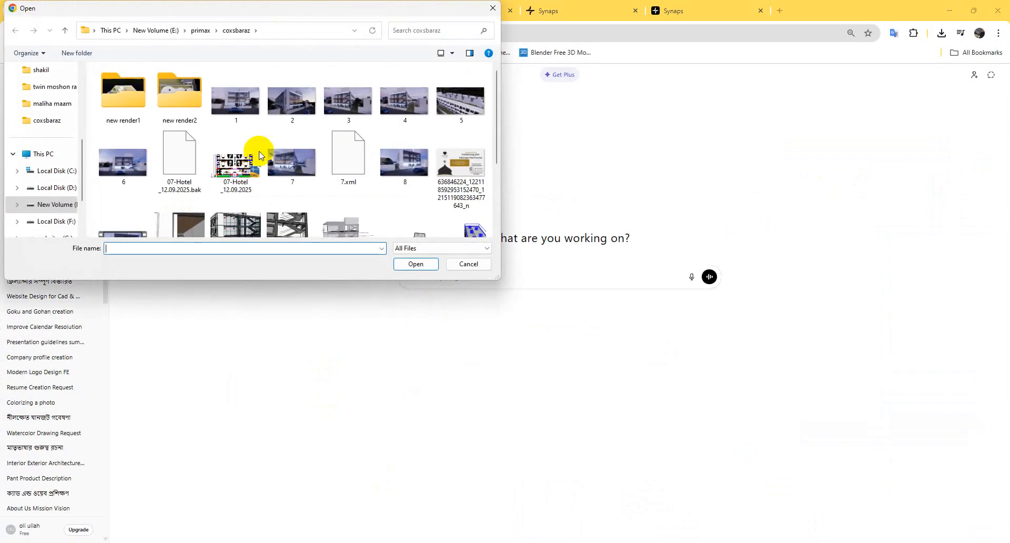
scroll(42, 148, up, 5)
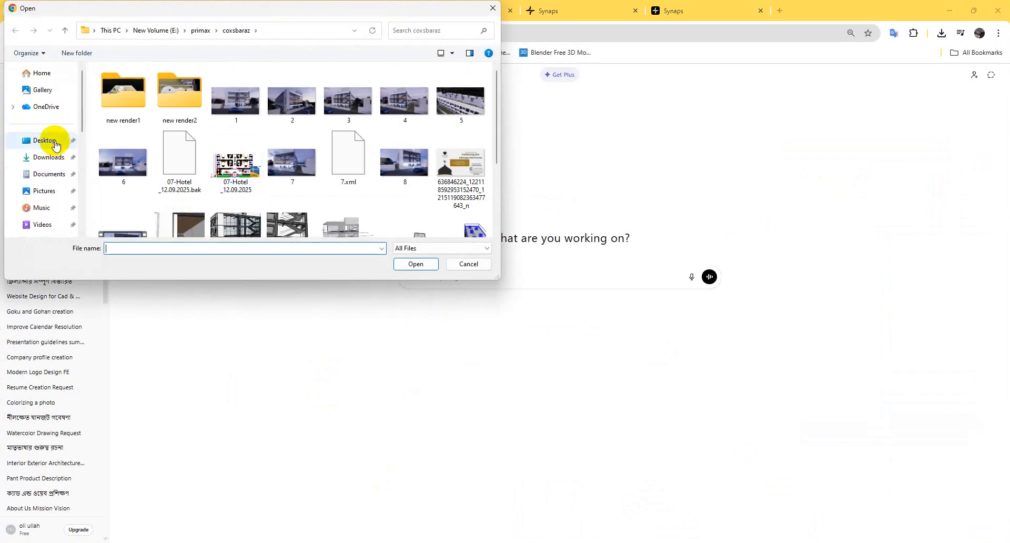
click(44, 140)
- Attach the "for ai" image from the Desktop to the ChatGPT message and send it with the prompt "render this"
scroll(414, 153, down, 5)
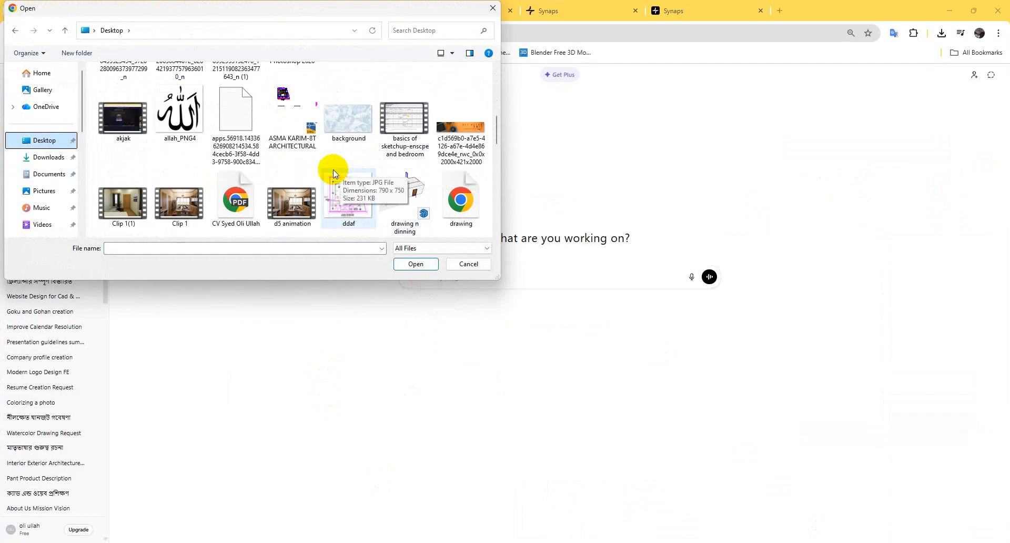
scroll(334, 169, down, 3)
scroll(329, 190, down, 4)
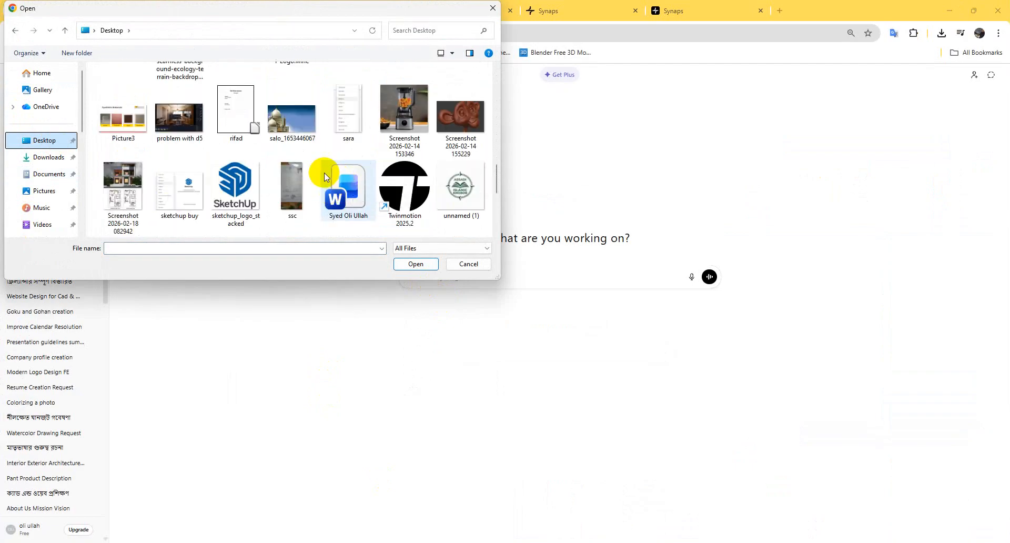
scroll(324, 174, down, 2)
scroll(372, 169, down, 3)
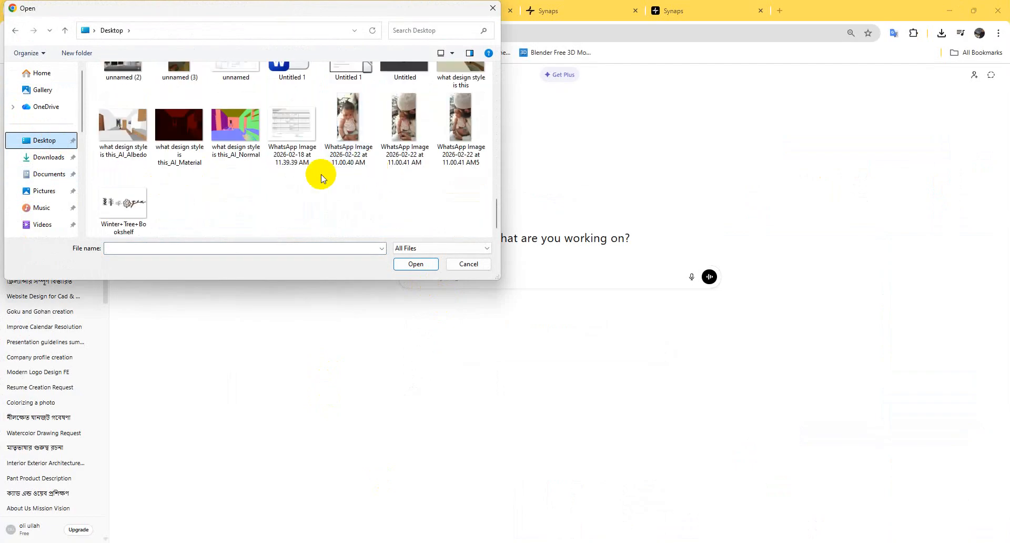
scroll(237, 174, up, 6)
scroll(273, 134, up, 3)
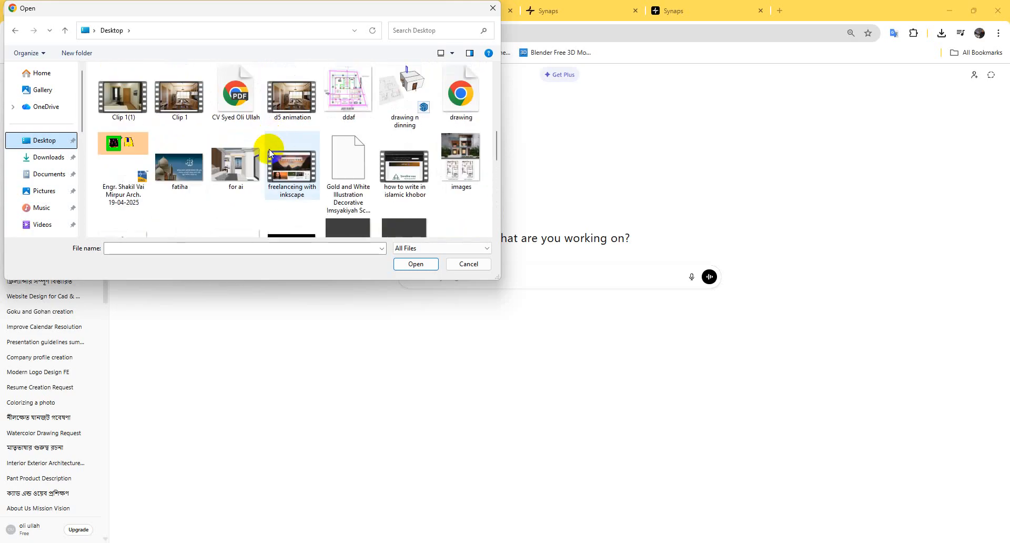
click(259, 165)
double_click(259, 166)
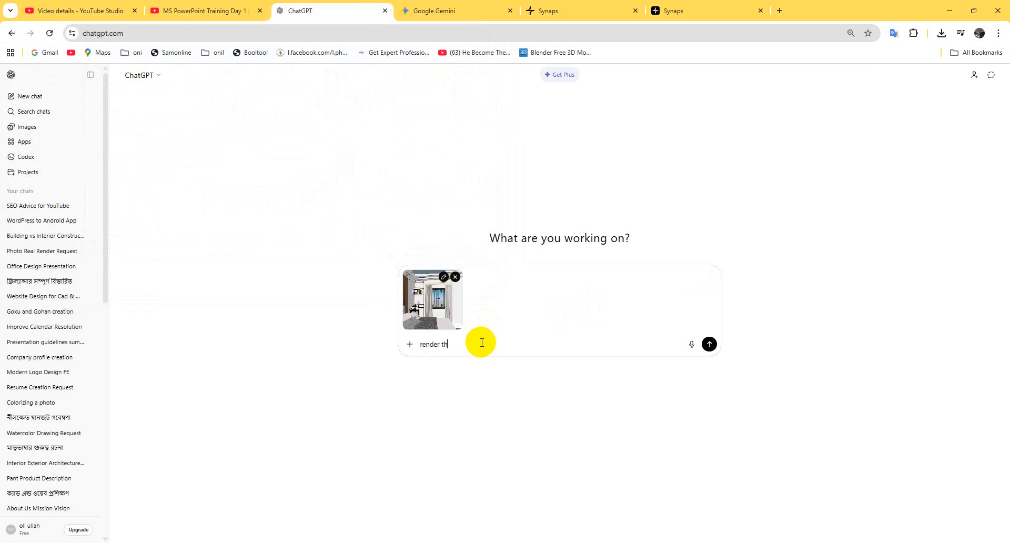
click(710, 345)
- Switch to Google Gemini and start a file upload for a new message
click(437, 10)
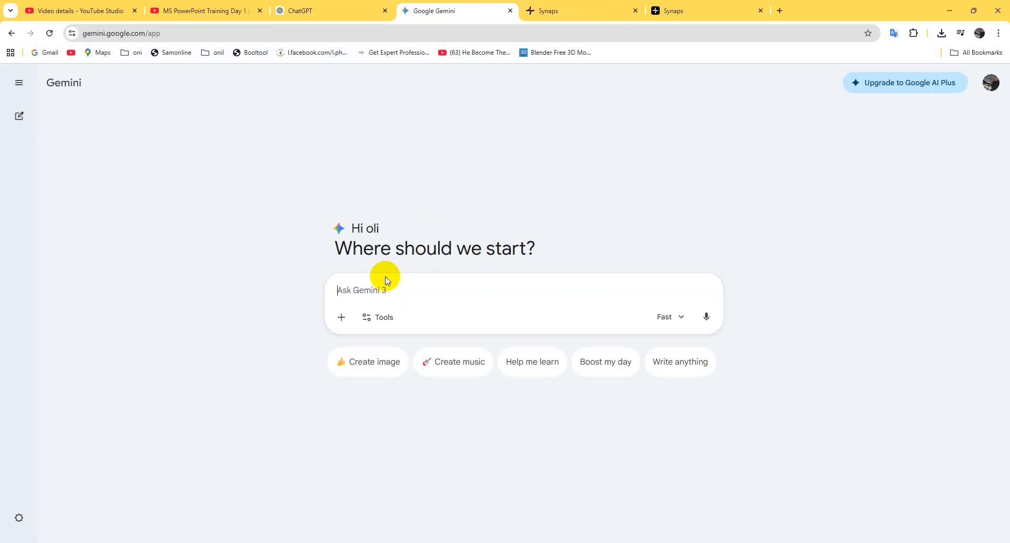
click(341, 319)
click(379, 346)
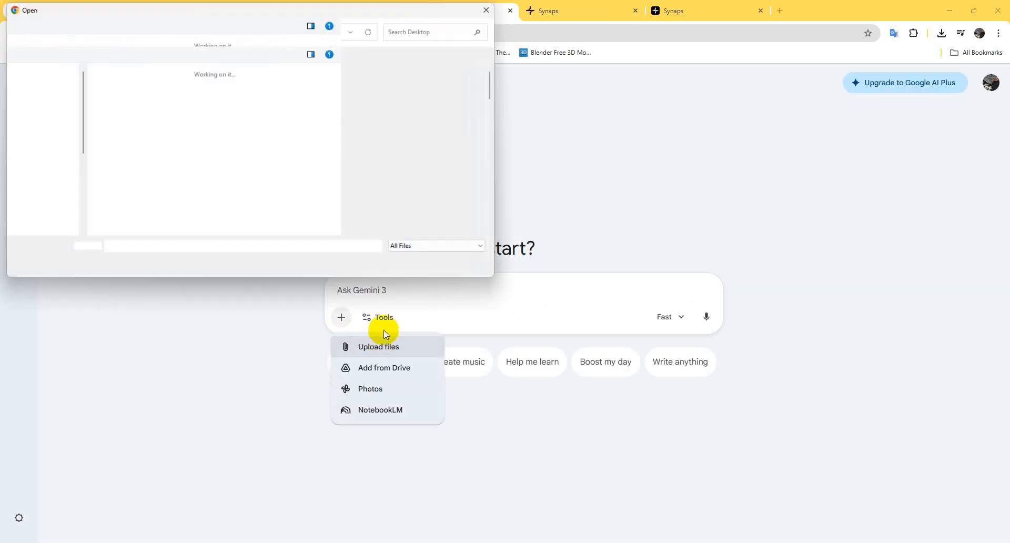
- Attach the "for ai" image from the Desktop to the Gemini message and send it with the prompt "render this"
click(235, 136)
scroll(357, 147, down, 5)
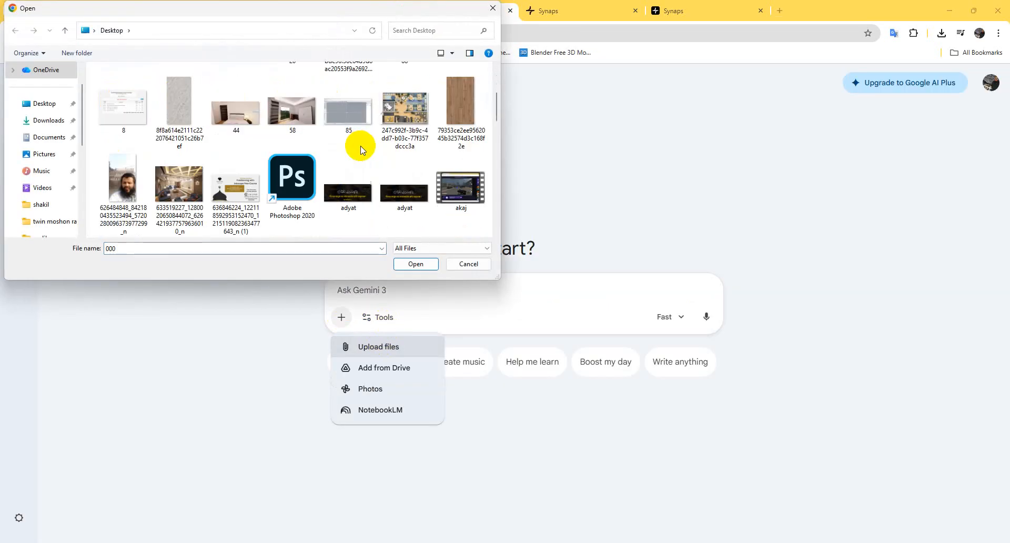
scroll(236, 180, down, 2)
click(293, 183)
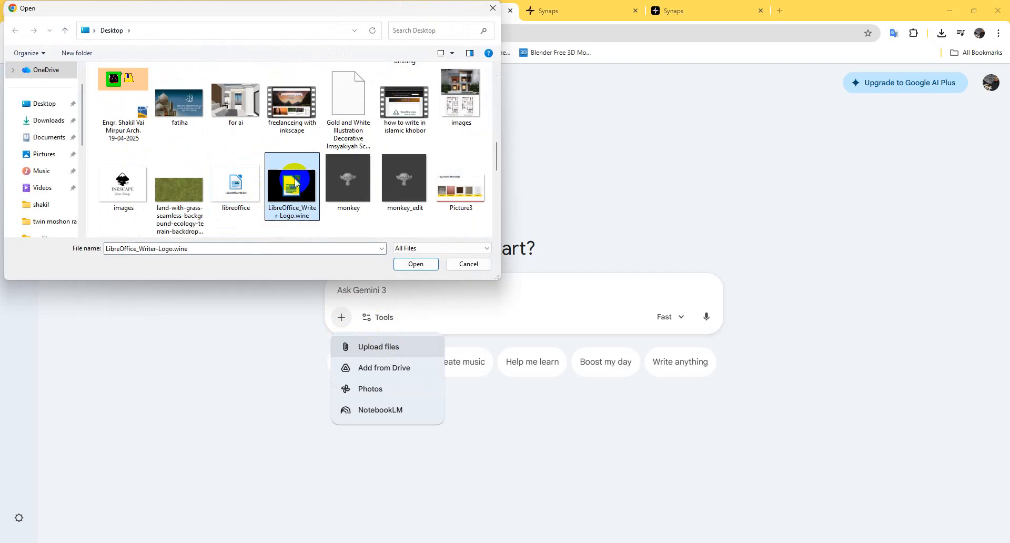
key(r)
key(r)
key(r)
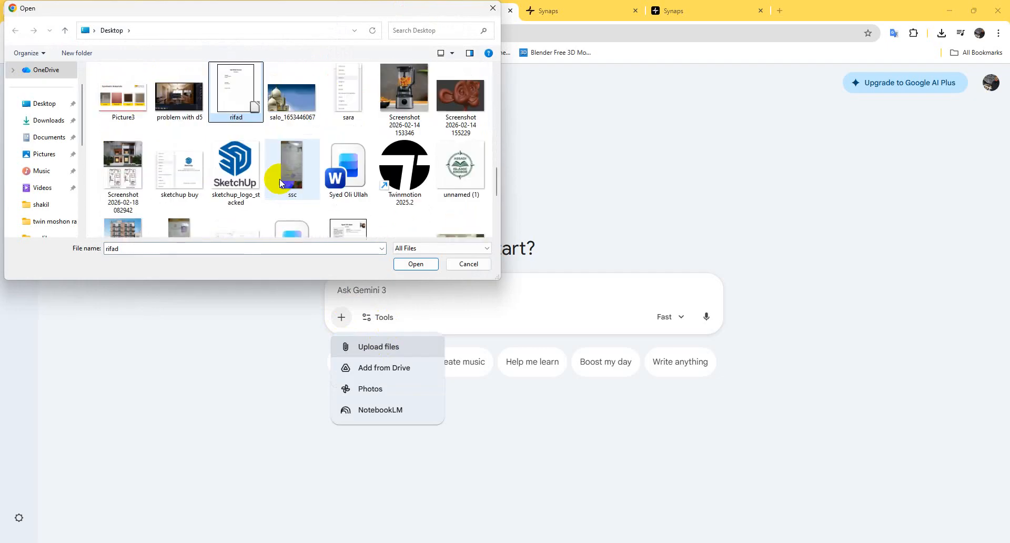
click(284, 181)
key(r)
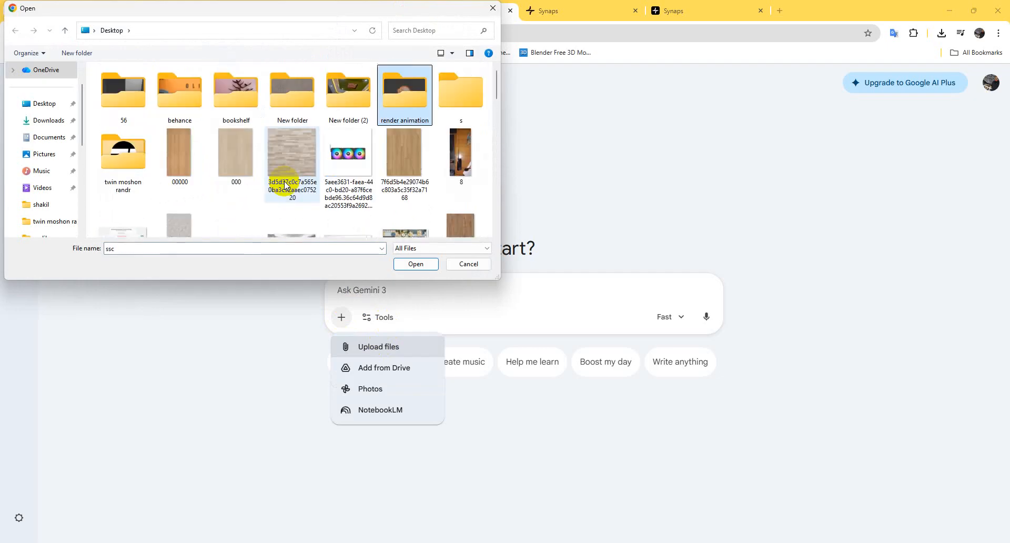
key(f)
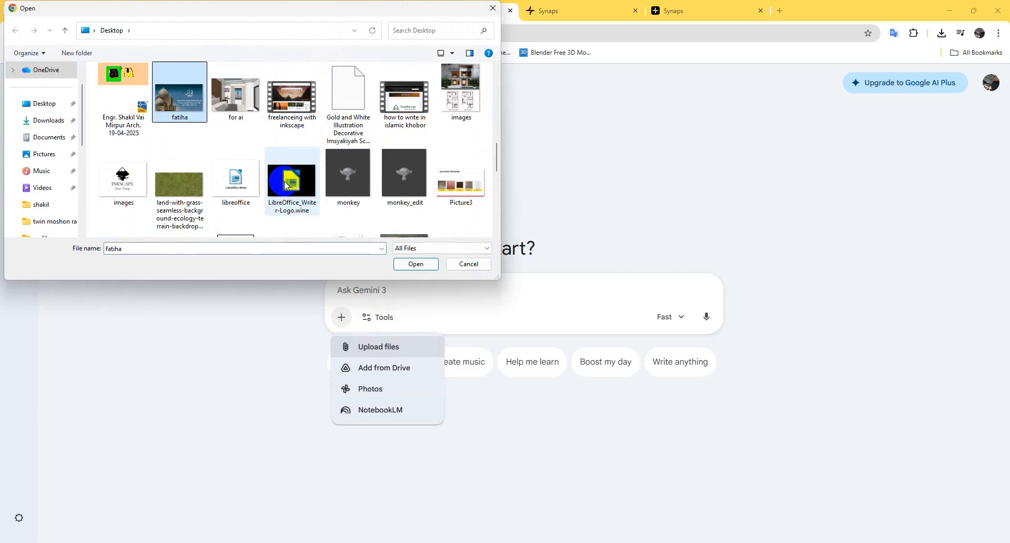
double_click(228, 88)
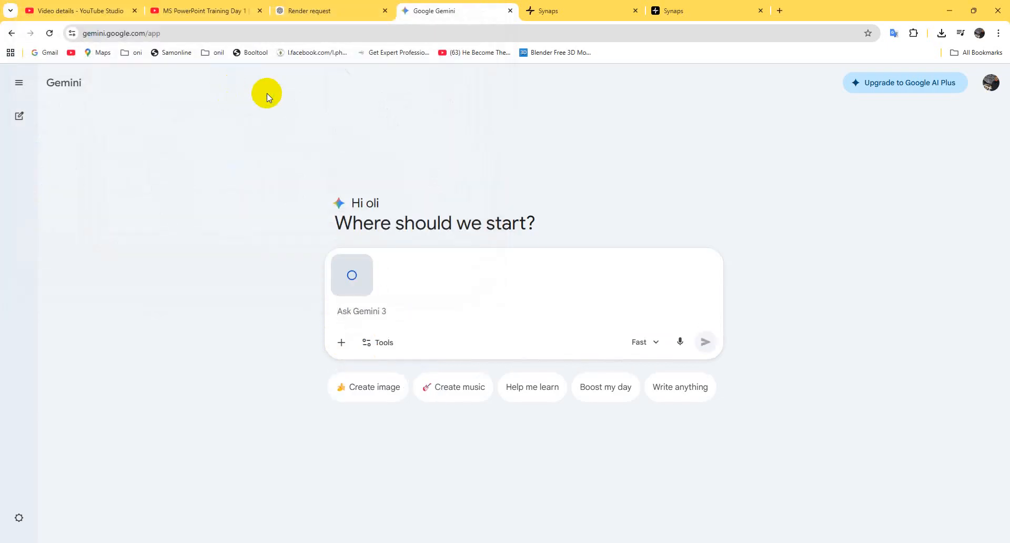
text(render this)
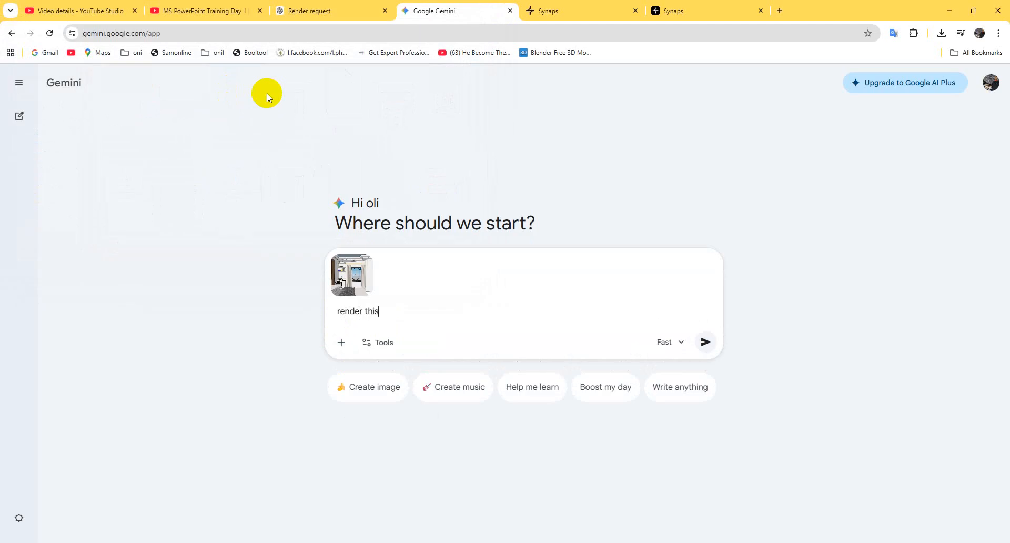
key(Return)
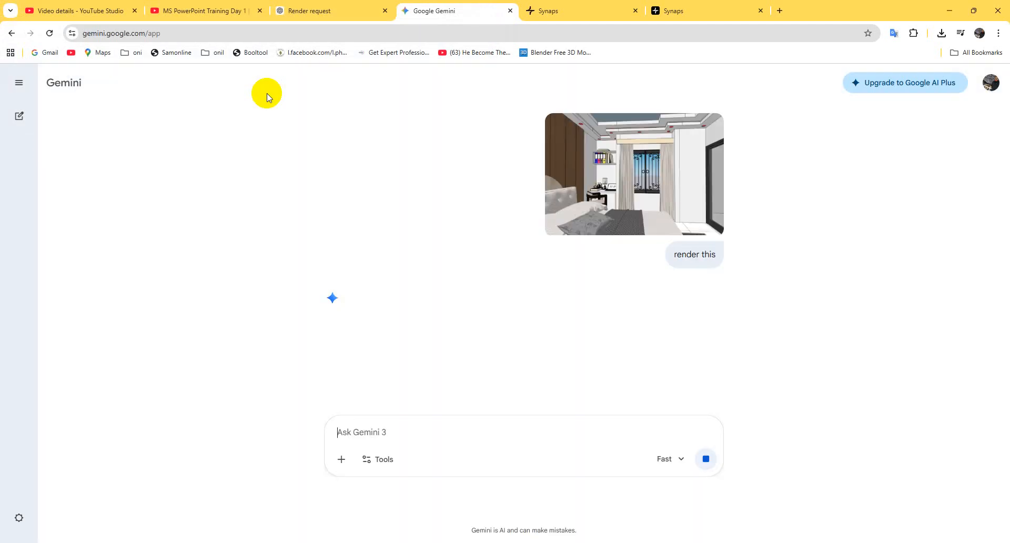
- Check the progress of the ChatGPT render and read Gemini's reply to its render request
click(307, 7)
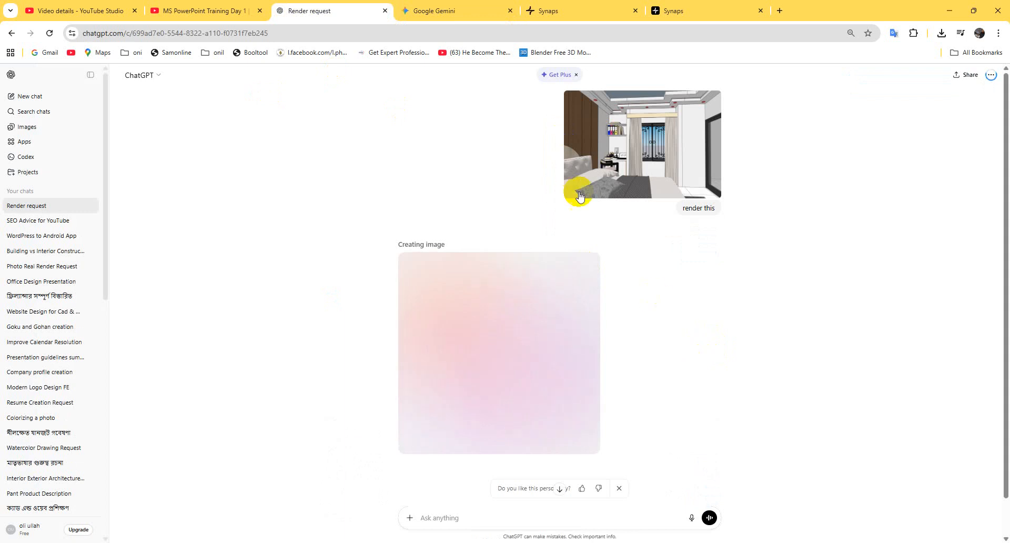
click(461, 12)
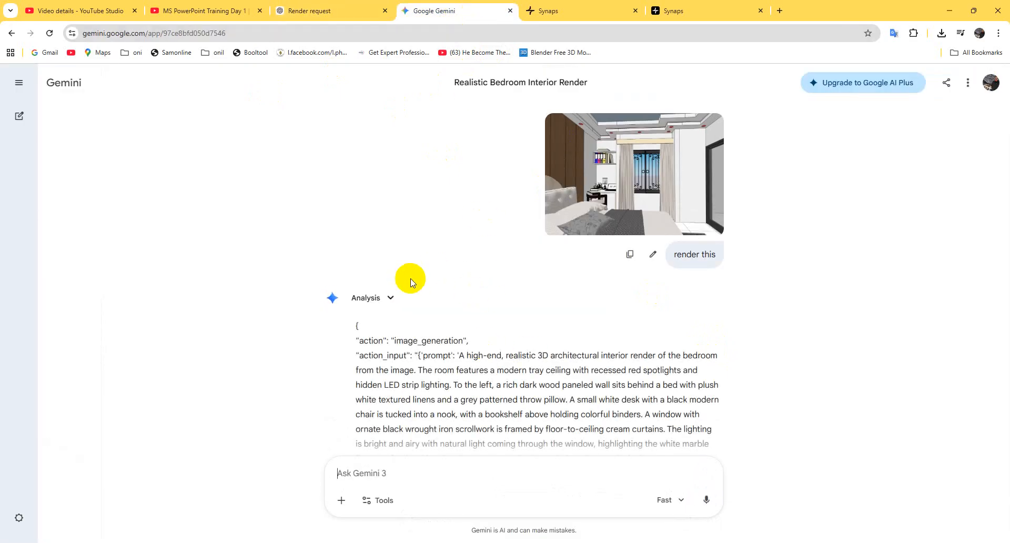
scroll(406, 276, down, 2)
- Attach the "for ai" image from the Desktop again to a follow-up message in the same Gemini conversation
click(403, 470)
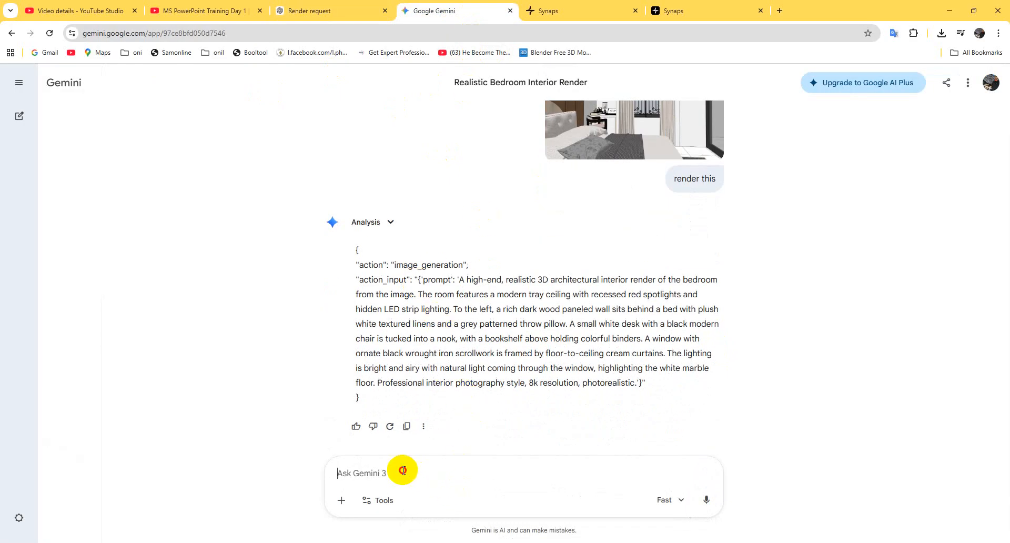
click(341, 500)
click(371, 406)
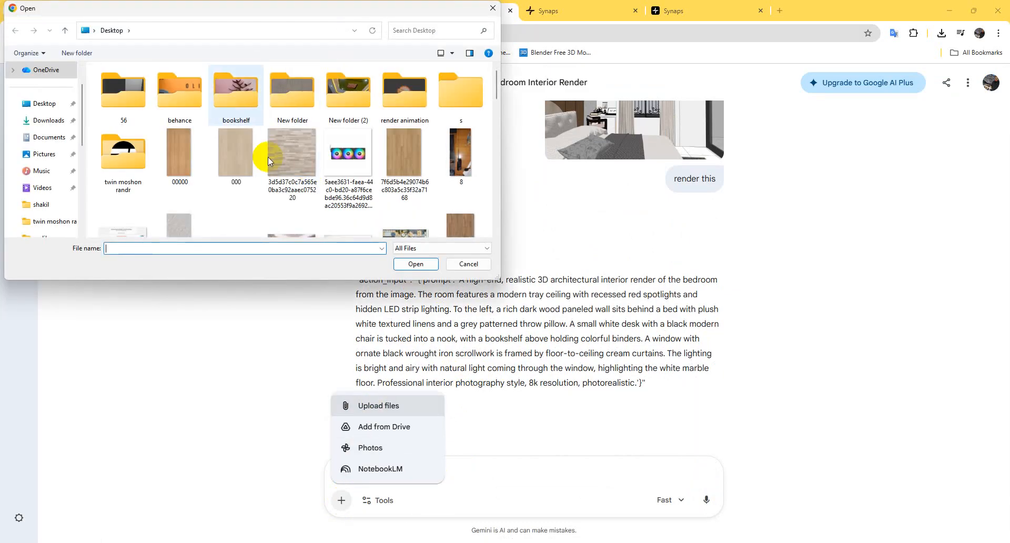
scroll(279, 155, down, 3)
click(297, 156)
key(r)
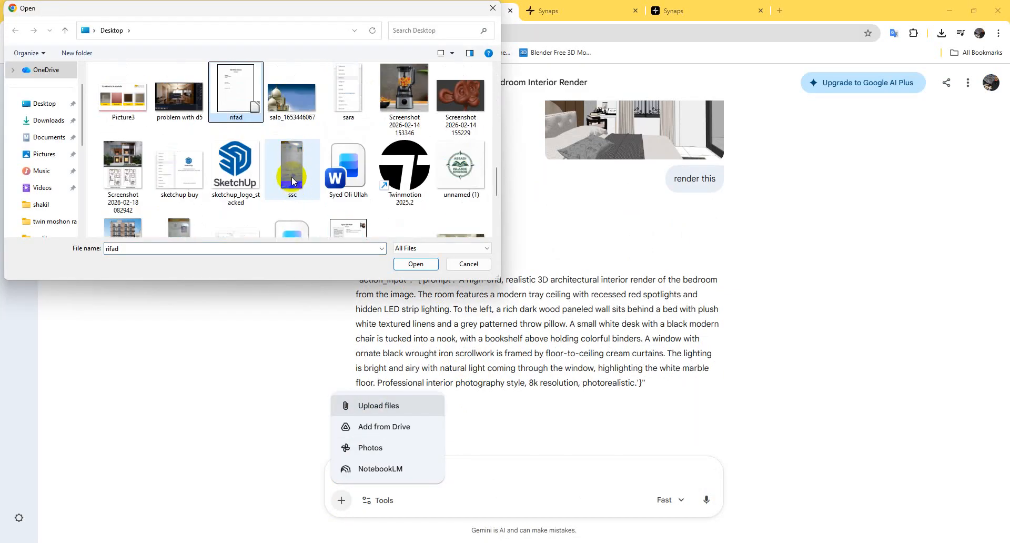
double_click(236, 101)
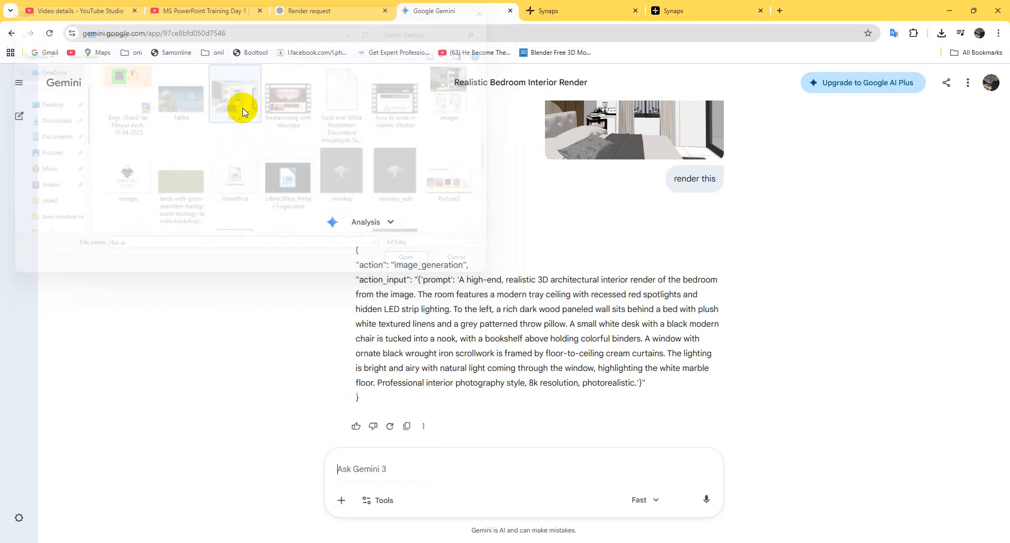
- Enter the prompt "render this to a photo real image. make the red color in the drop to be worm light. make the table lamp active."
text(re)
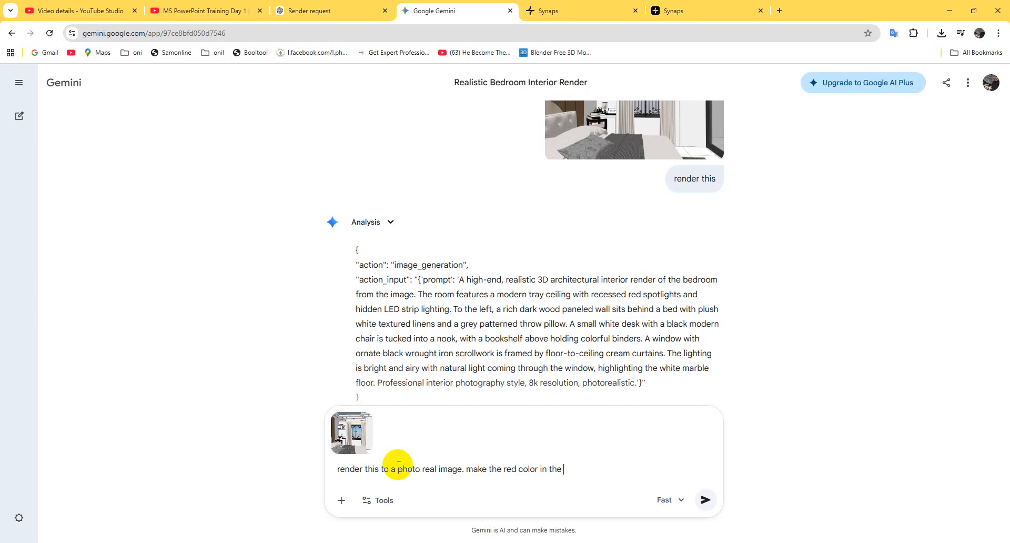
text(op to be worm light)
text(. make the )
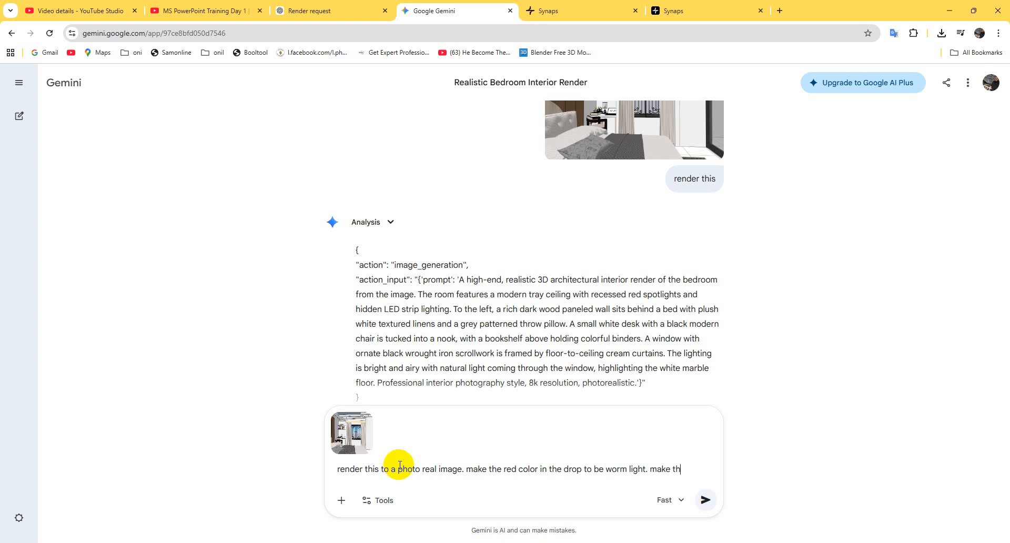
text(tav)
key(BackSpace)
text(ble )
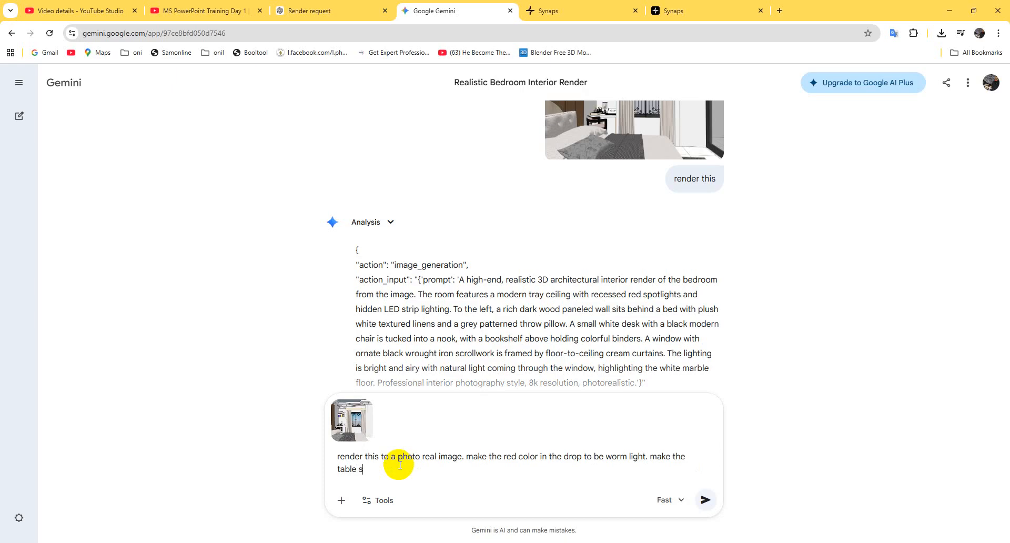
text(lamp )
text(c)
text(ct)
text(ive.)
- Delete the word "worm" from the prompt so it asks for "light" only
drag(627, 456, 606, 456)
key(BackSpace)
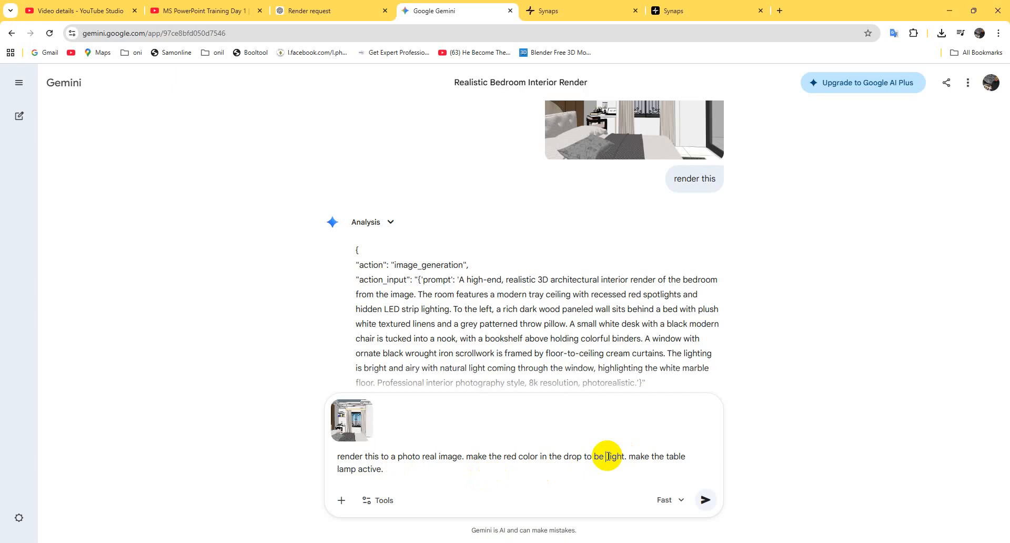
key(BackSpace)
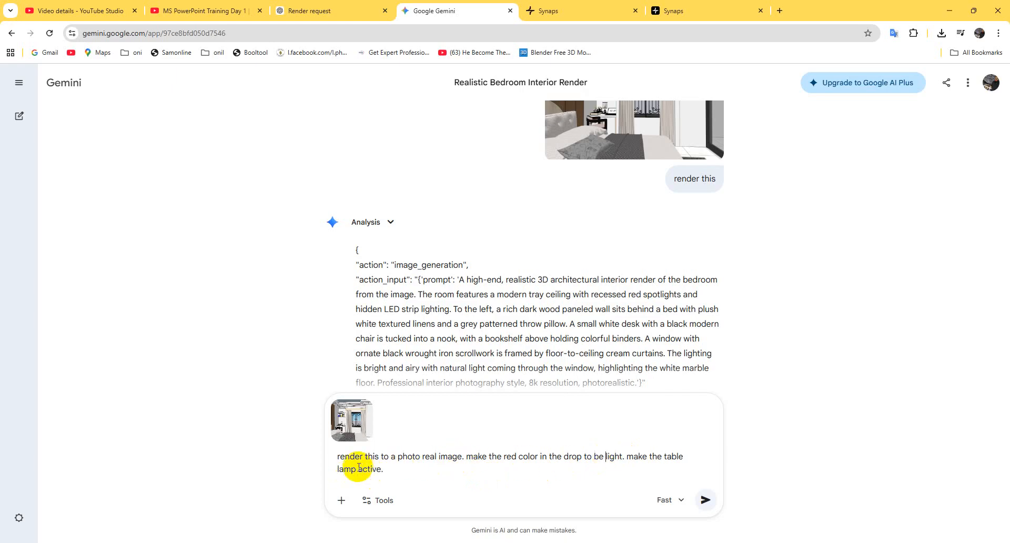
- Append "add hidden lights over the drop ceiling" to the end of the prompt and send the message to Gemini
click(405, 472)
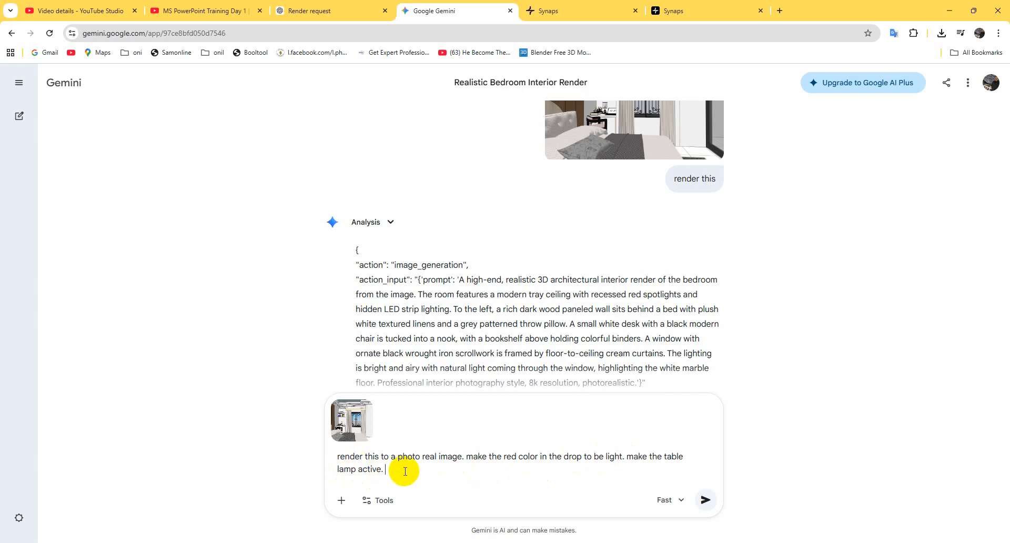
text(a)
text(and)
text(dd)
text( hiddin)
key(BackSpace)
text(en lights over the drop d)
text(eilinn)
key(BackSpace)
text(g)
key(Return)
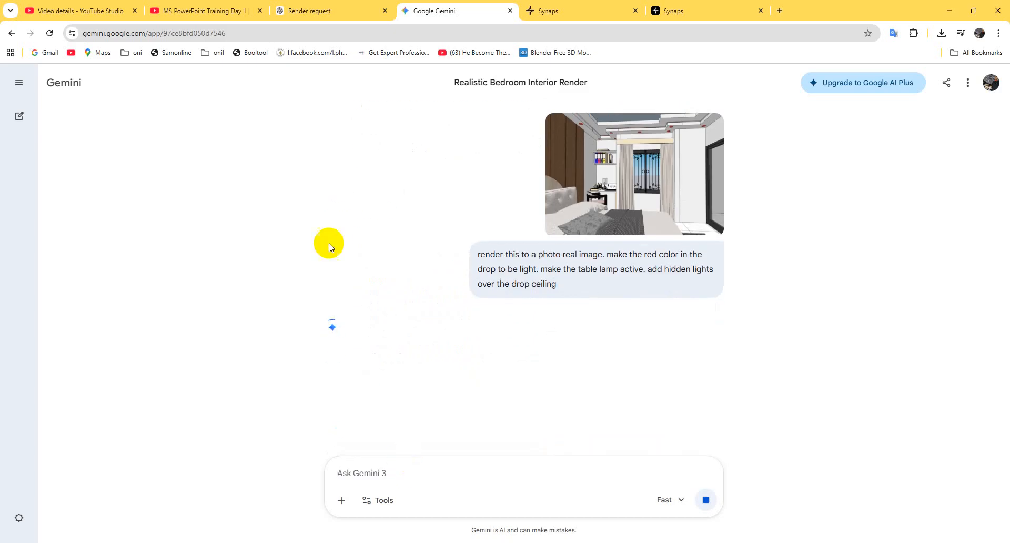
- Open the rendered bedroom image in the ChatGPT chat, save it to the computer, and return to the Gemini conversation
click(294, 10)
click(539, 315)
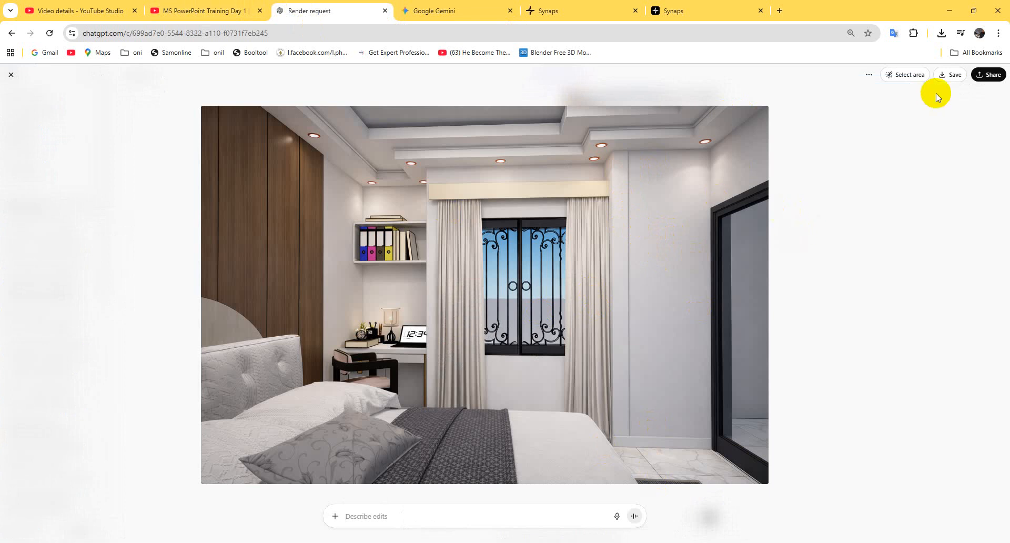
click(949, 79)
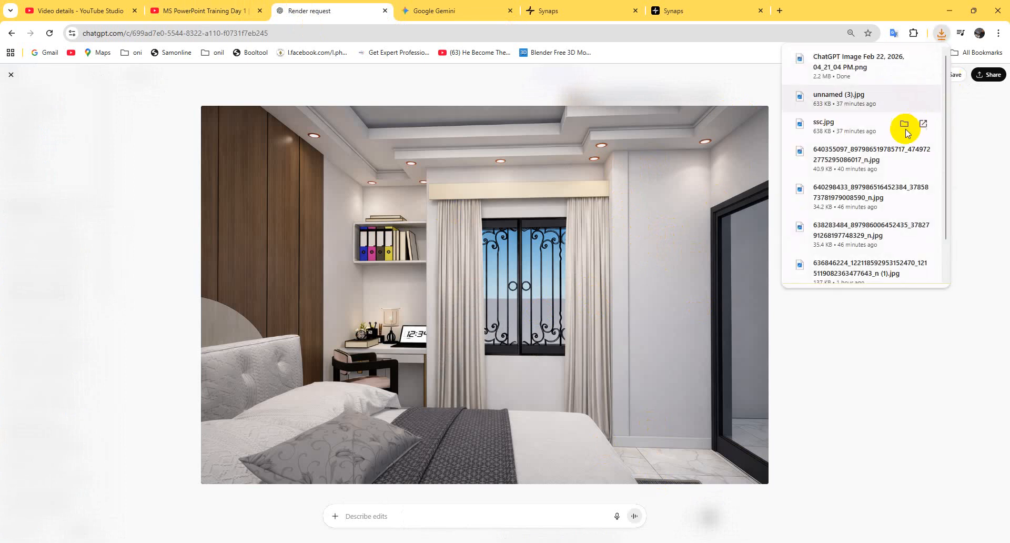
click(442, 10)
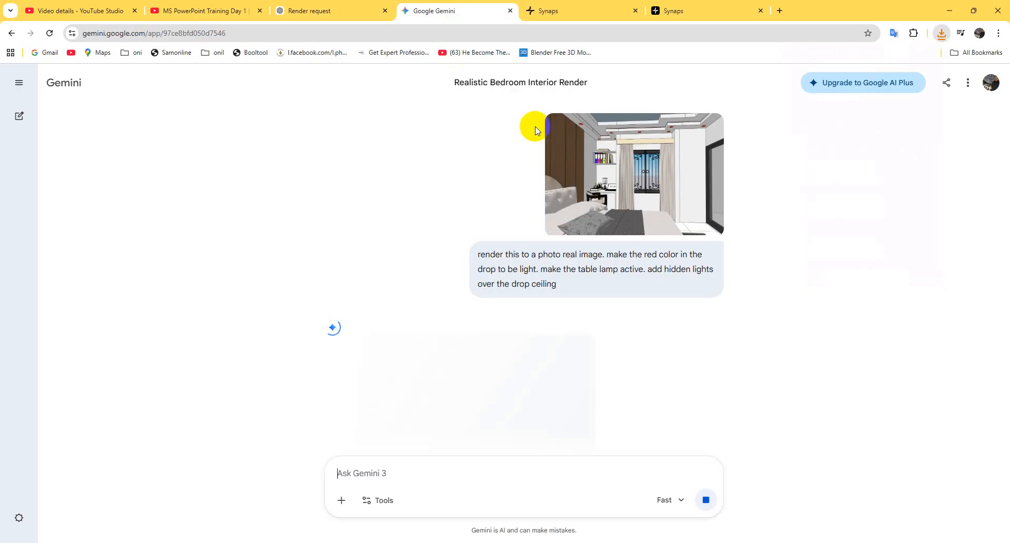
- Open the rendered bedroom image in Gemini at large size, download it in full size, and return to the conversation
click(516, 311)
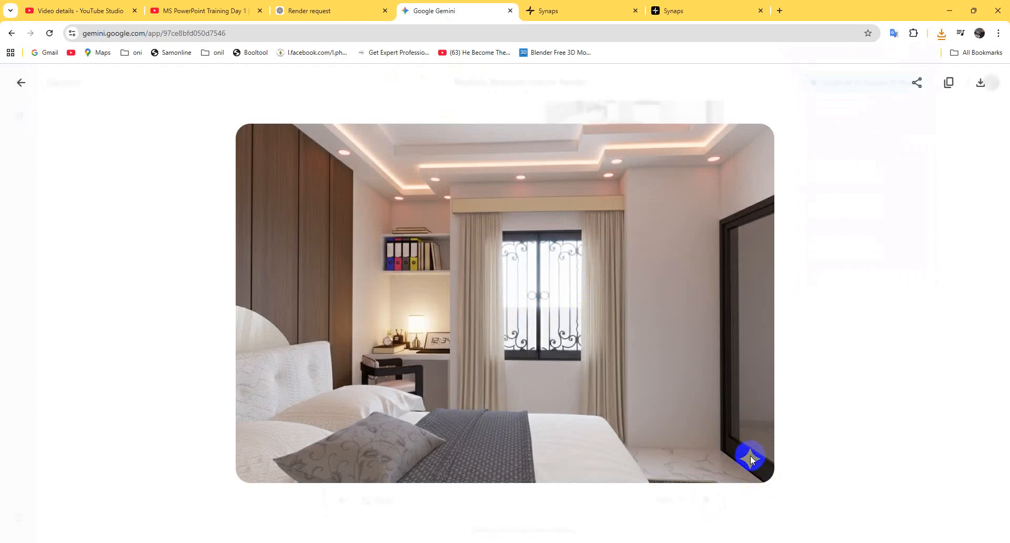
click(980, 82)
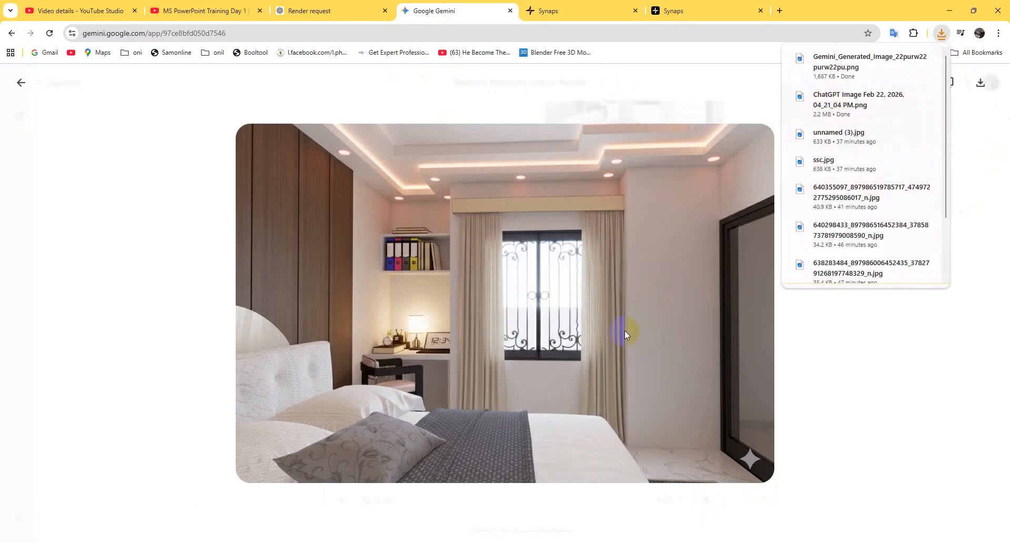
click(991, 178)
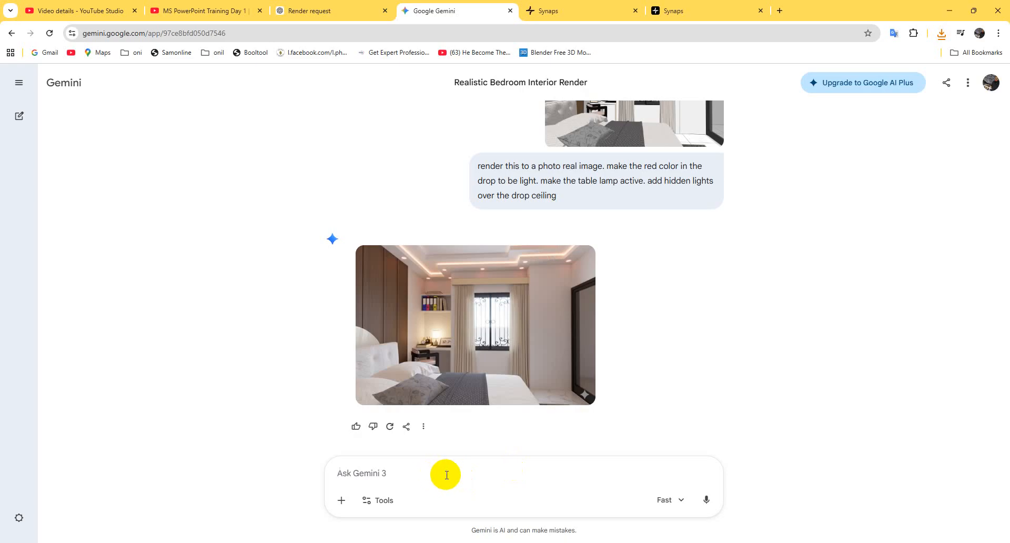
- Write the follow-up prompt "nice. but a background outside of the window" in the Gemini conversation
text(nice)
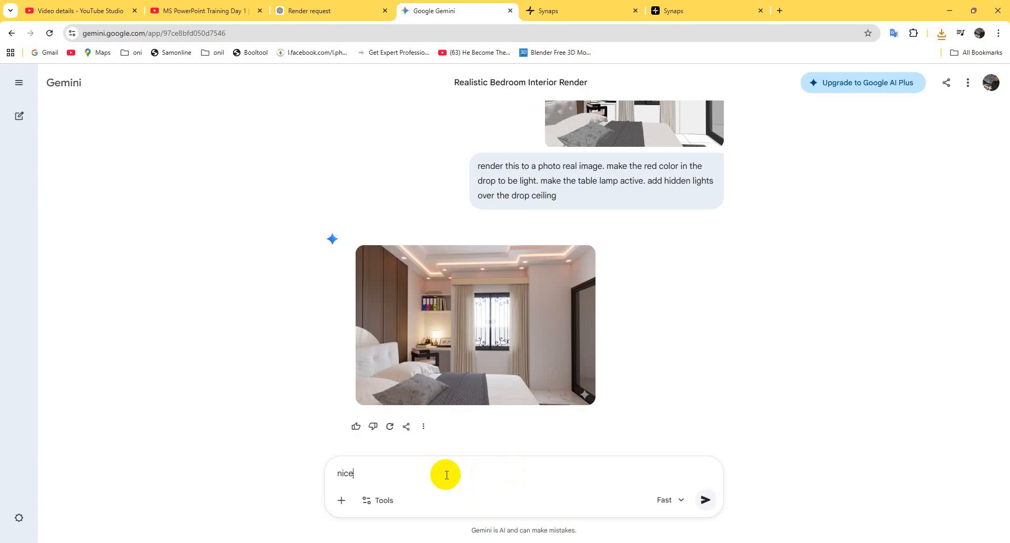
text(. but a backgu)
key(BackSpace)
text(round t)
key(BackSpace)
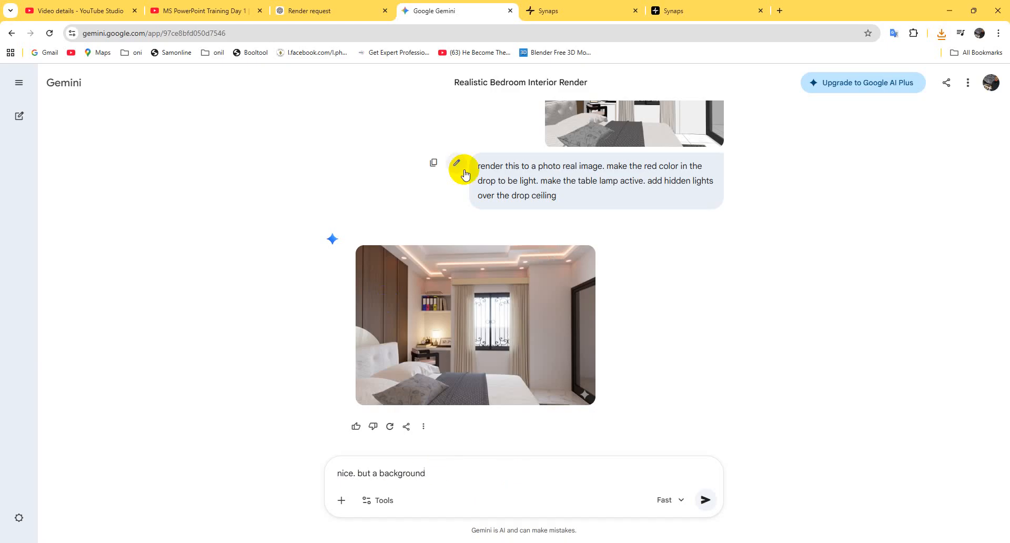
scroll(523, 191, up, 3)
scroll(564, 336, down, 2)
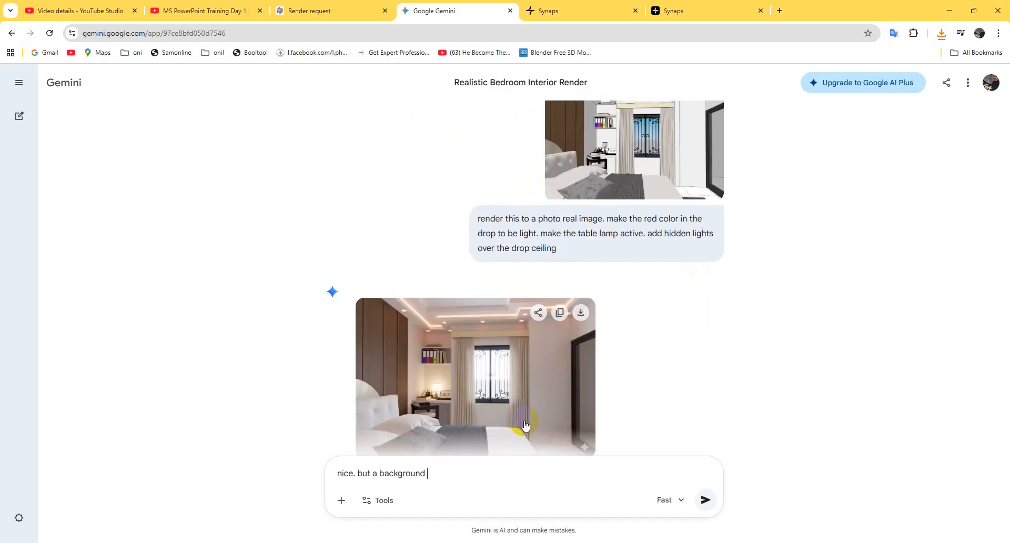
text(outside of the s)
key(BackSpace)
text(e window)
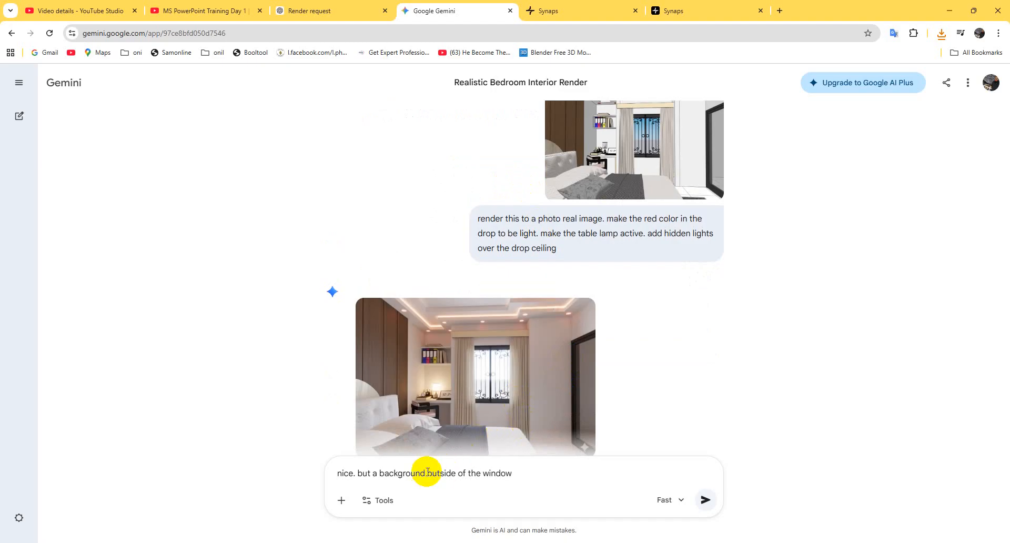
- Replace the word "background" in the prompt with "add a cityscape"
drag(425, 472, 382, 472)
text(a)
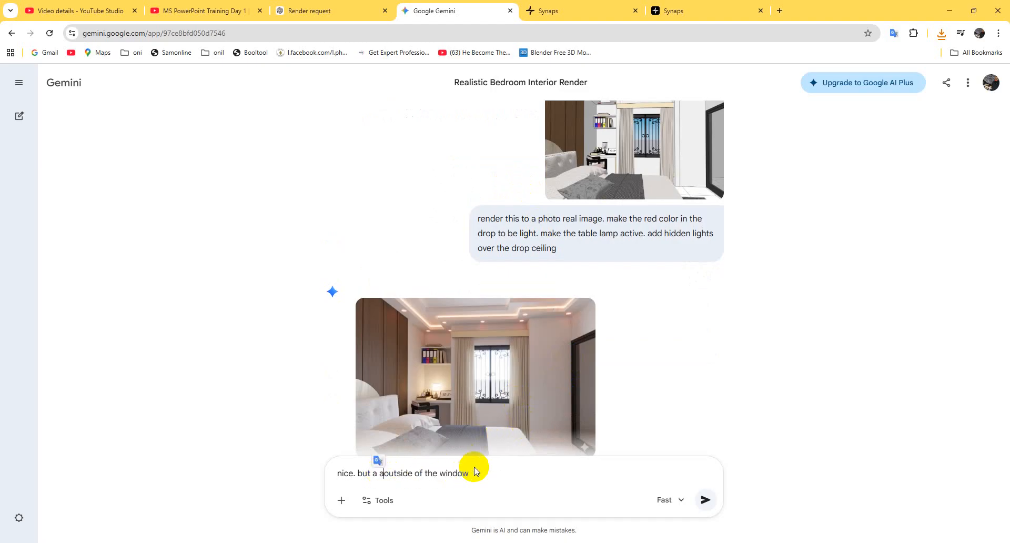
text(d)
key(BackSpace)
text(a)
key(BackSpace)
text(dd a cityscape)
click(552, 474)
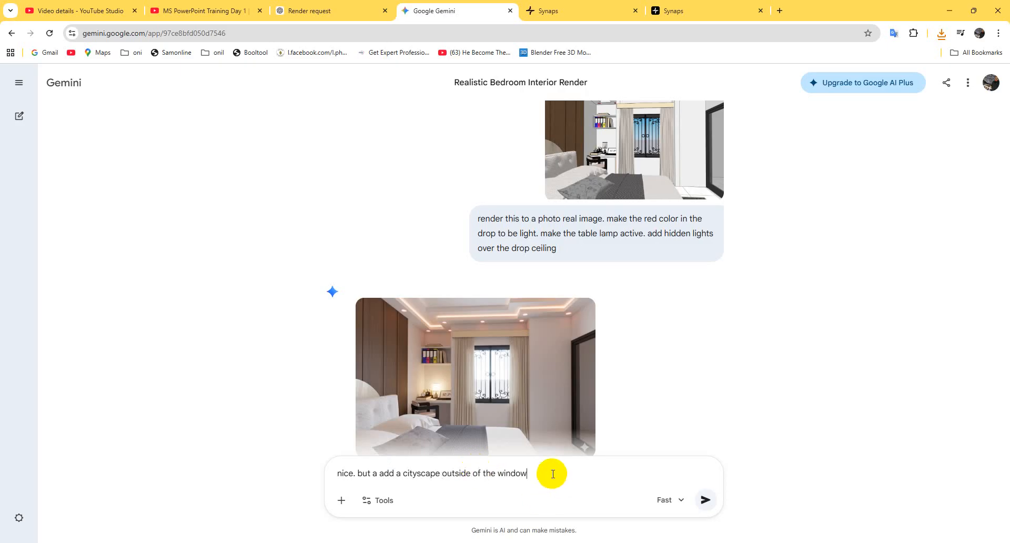
- Append ". also add plants in the room" to the end of the prompt and send it
text(also add plant s in th)
key(BackSpace)
key(BackSpace)
text(the room)
key(Return)
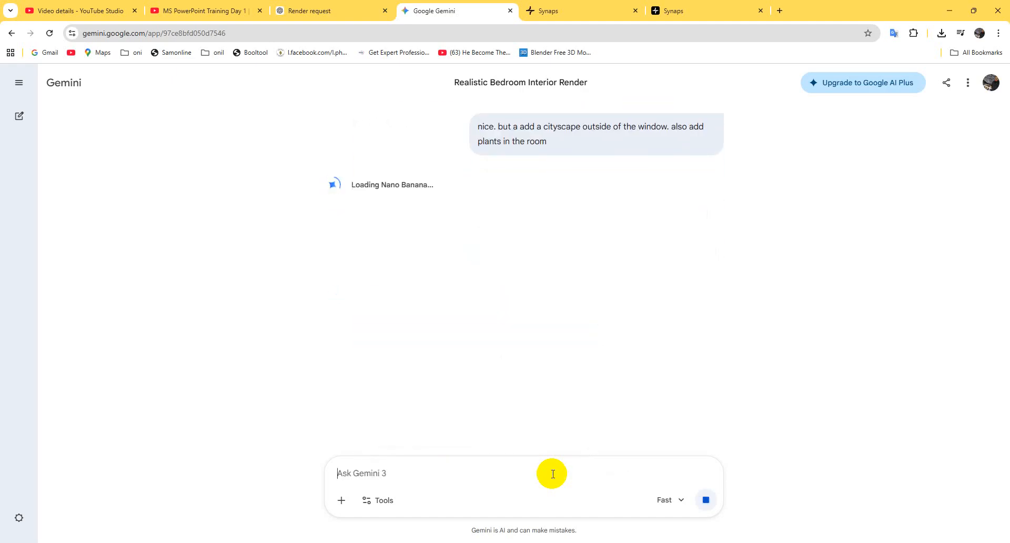
- Switch to the Synaps dashboard and create a new model
click(338, 7)
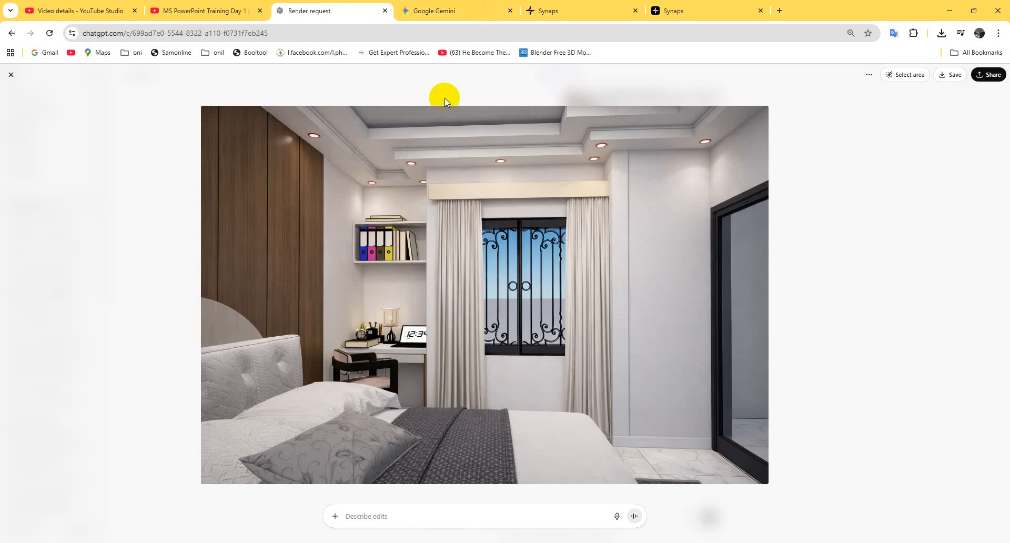
click(446, 11)
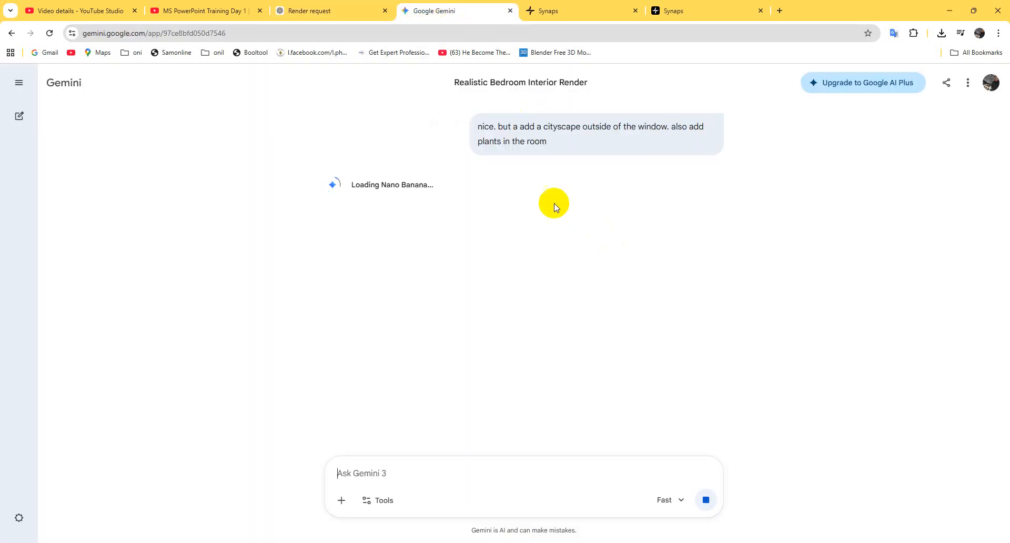
click(706, 6)
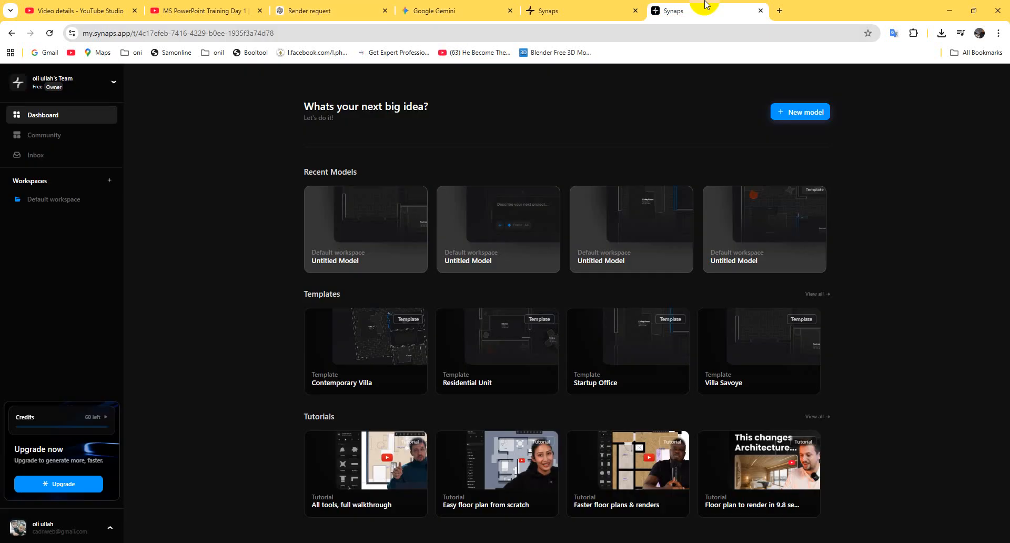
click(803, 120)
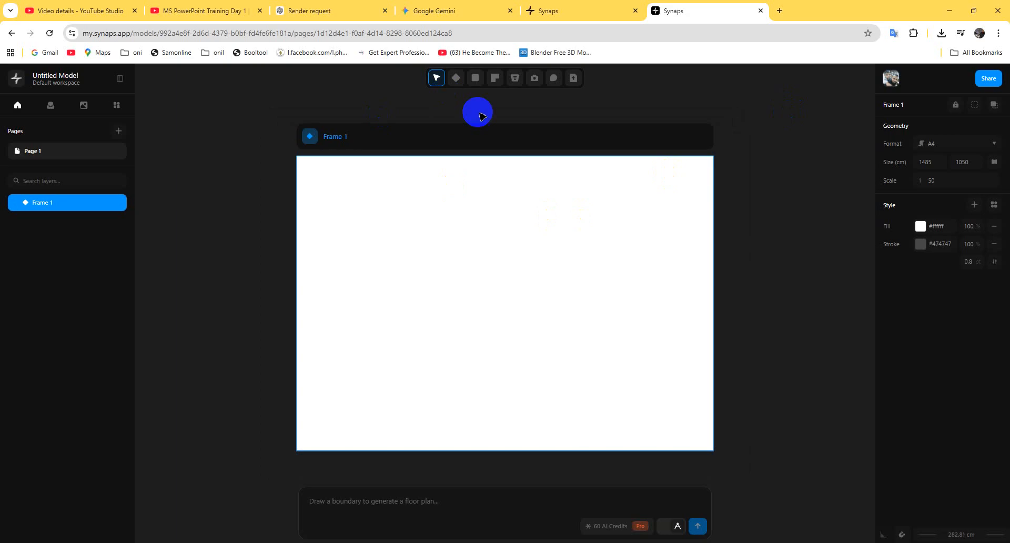
- Draw a closed L-shaped outline of six 30 cm thick walls in Frame 1, with the upper wall about 993 cm long
click(494, 78)
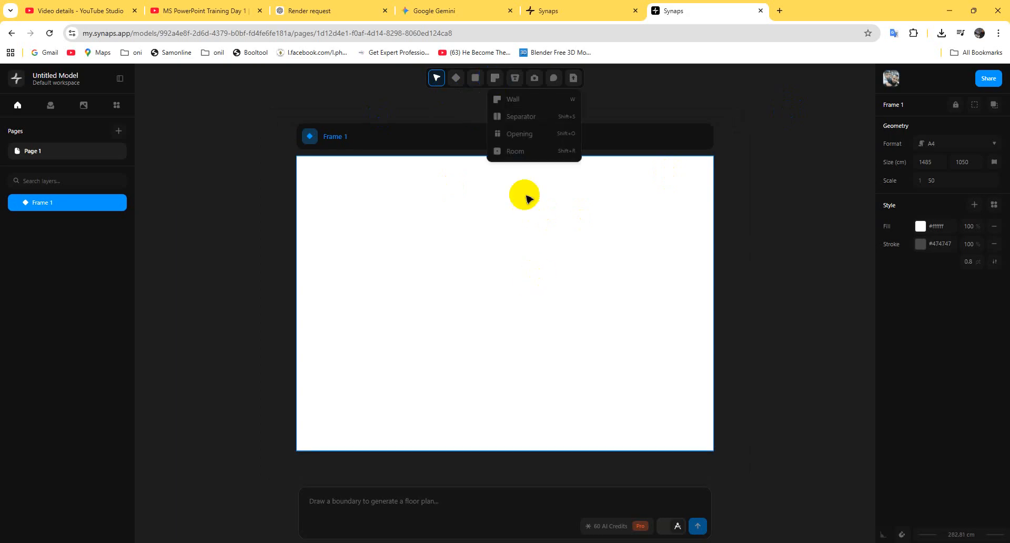
click(510, 100)
click(409, 209)
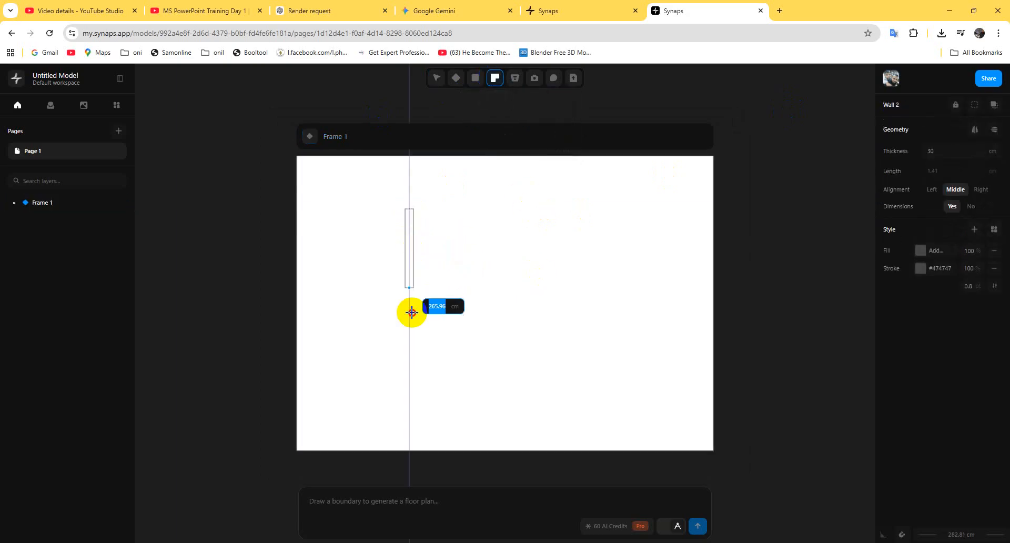
click(409, 384)
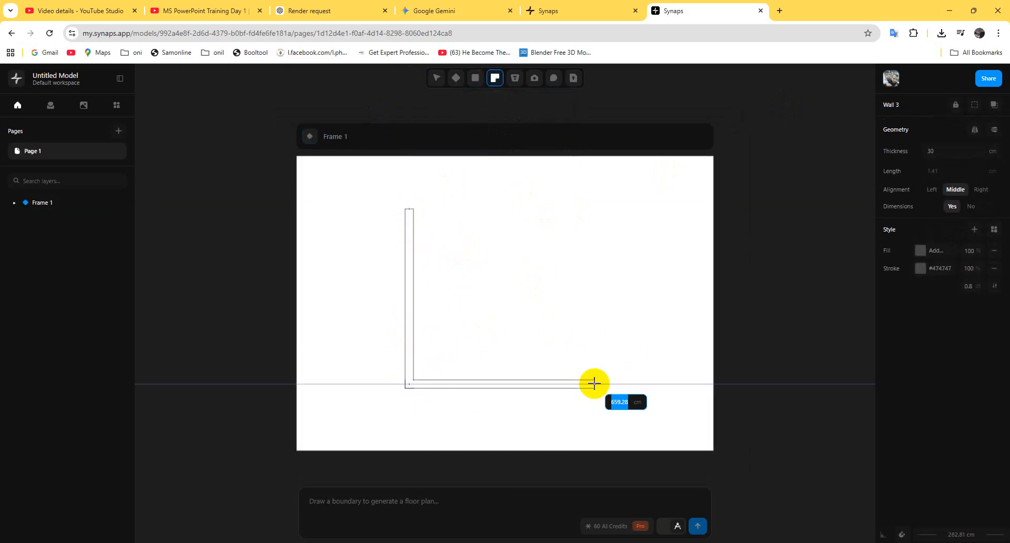
click(584, 384)
click(585, 303)
click(688, 302)
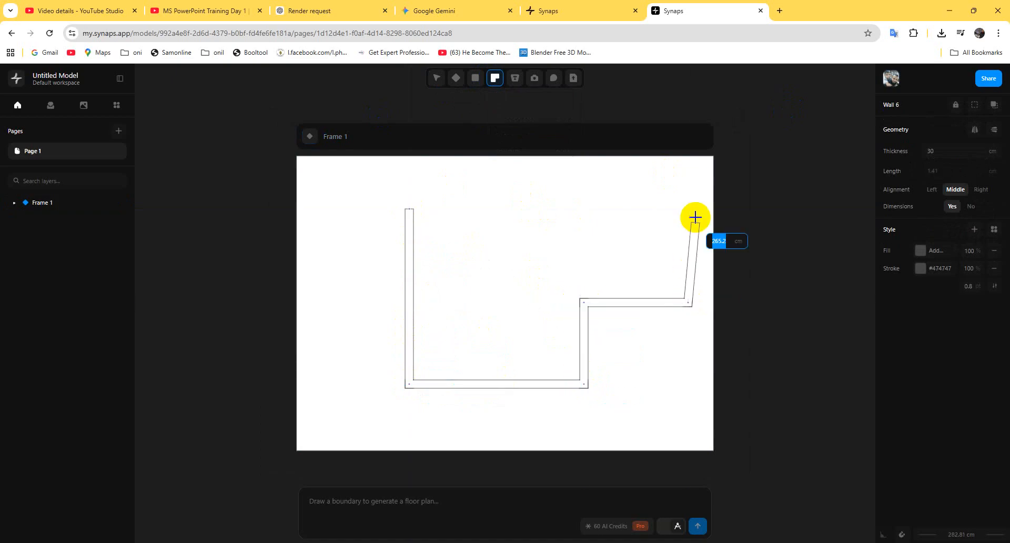
click(686, 207)
click(411, 210)
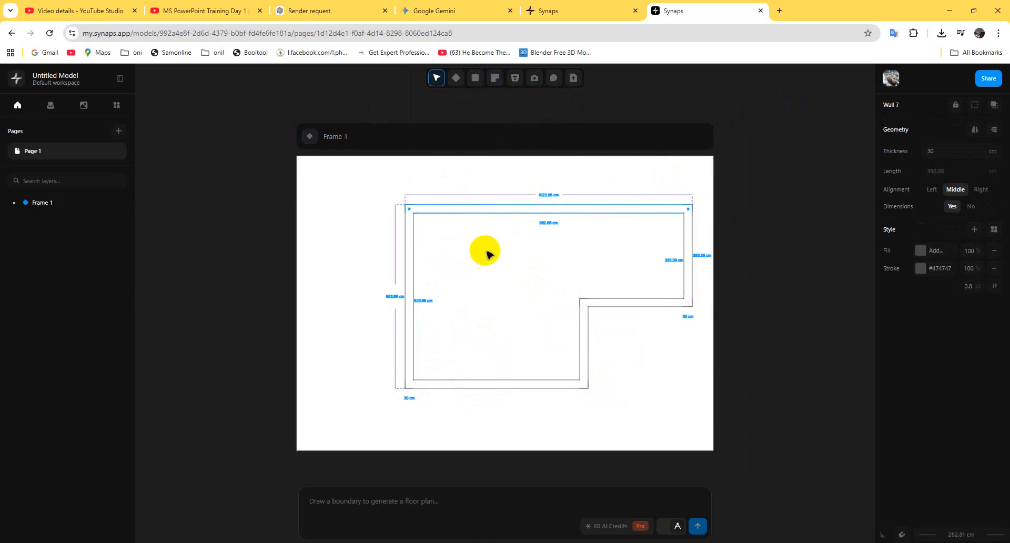
click(523, 405)
click(466, 512)
click(402, 509)
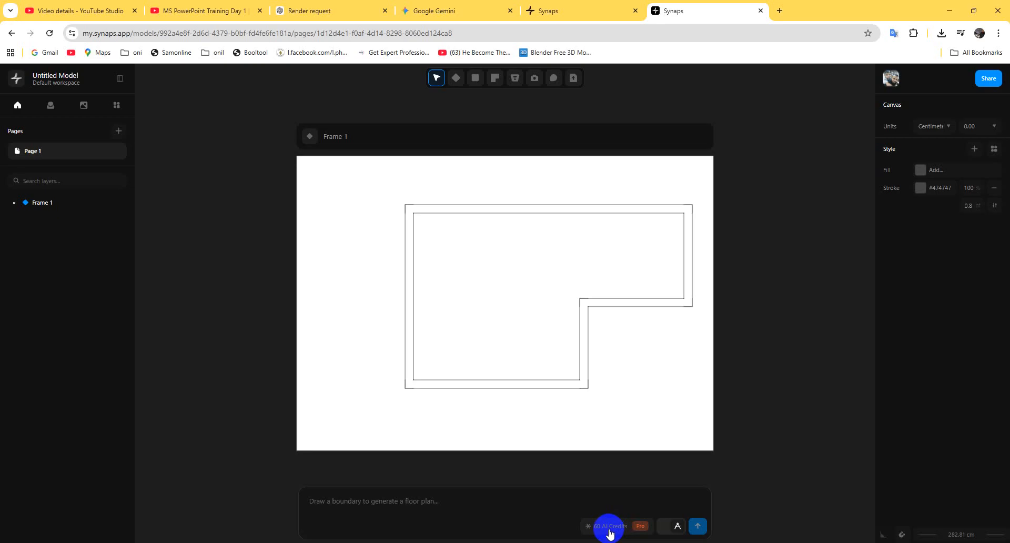
click(639, 311)
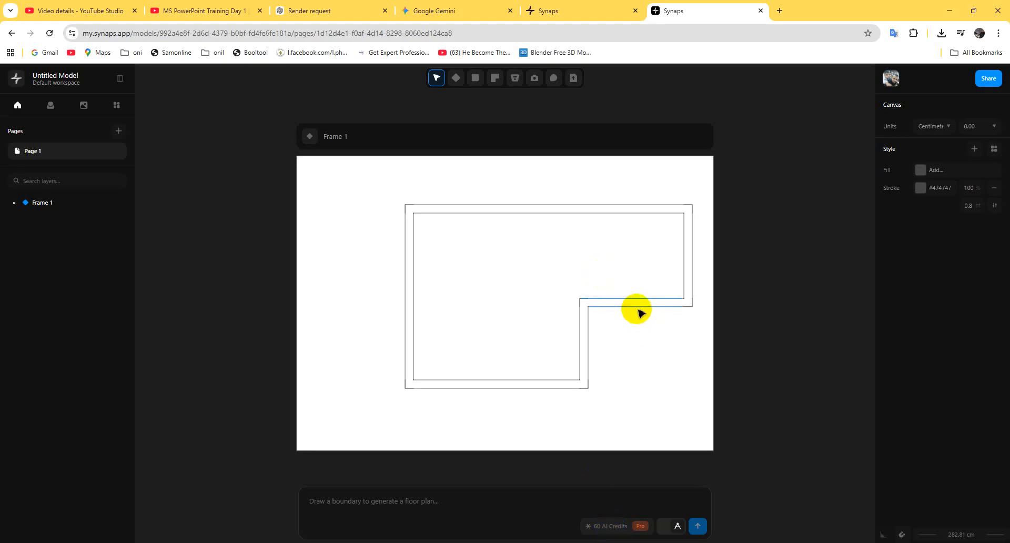
click(689, 146)
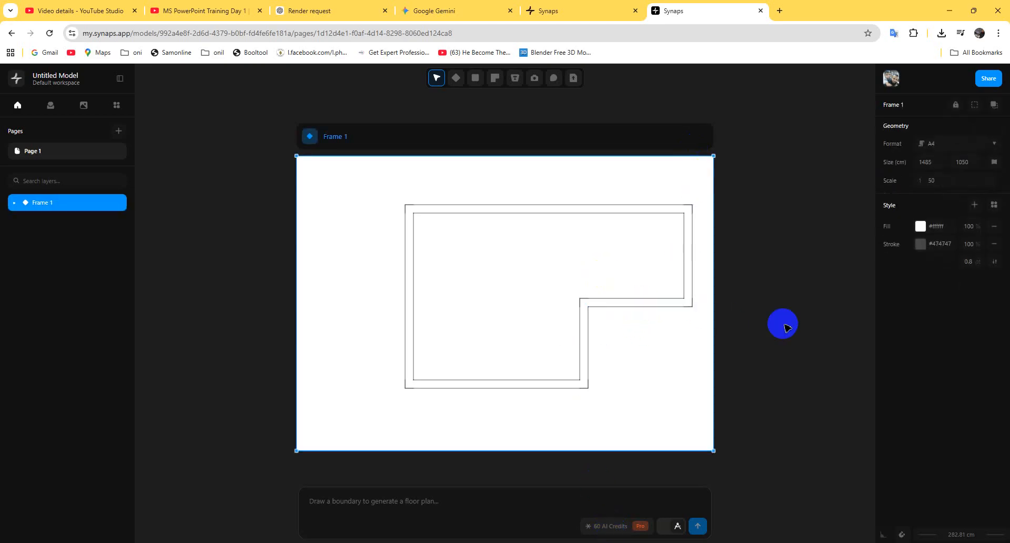
click(791, 323)
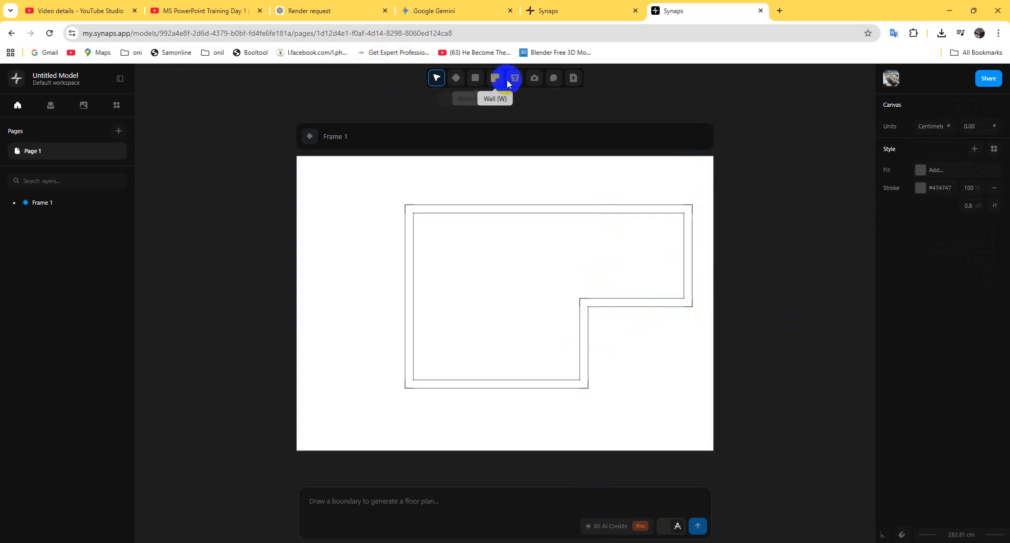
- Return to the Gemini conversation, open the new render with the cityscape and plants, and download it in full size
click(472, 16)
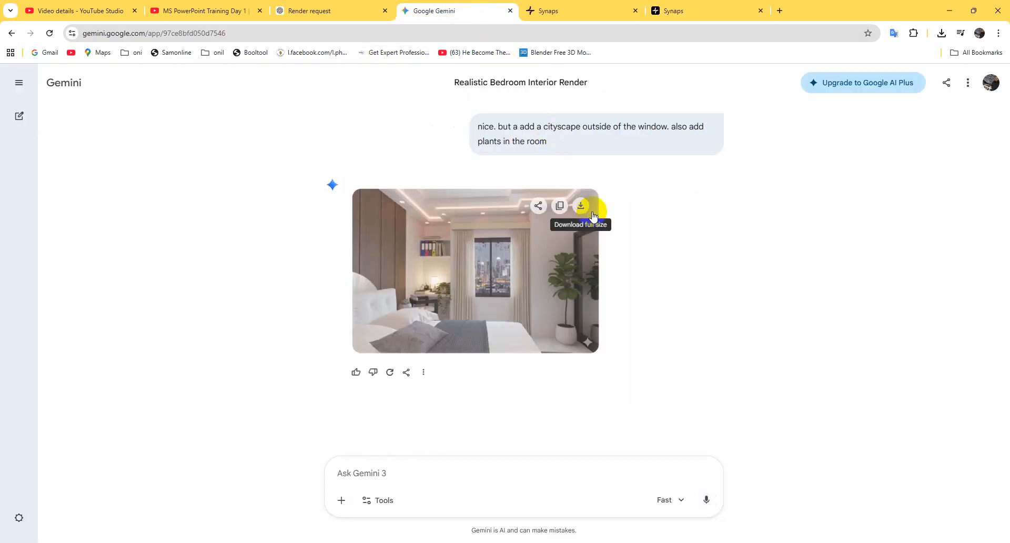
click(506, 293)
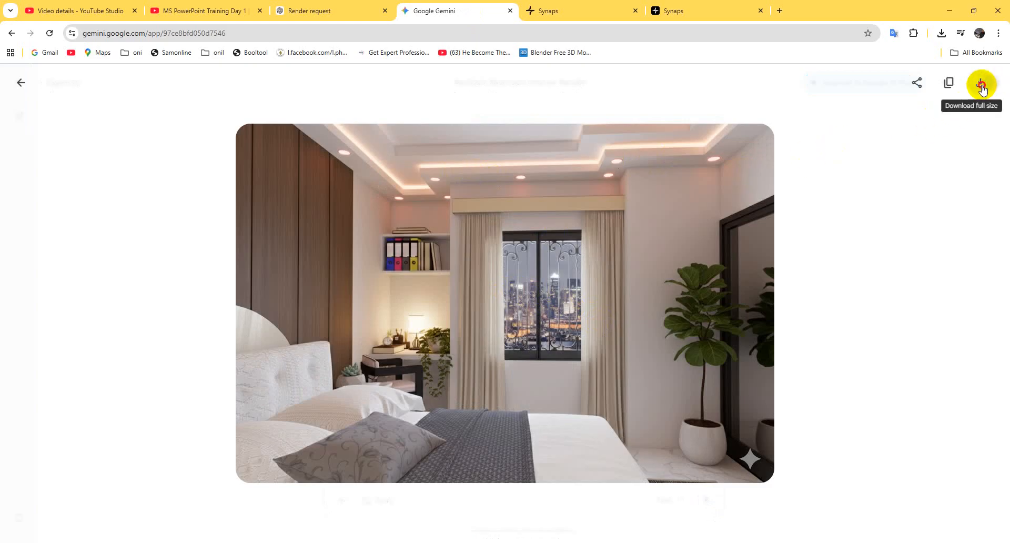
click(981, 84)
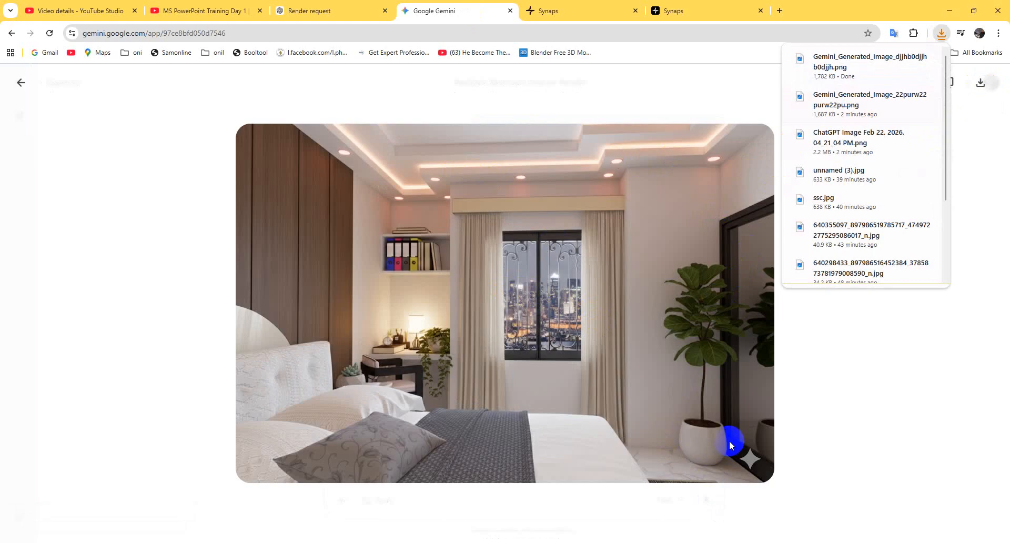
- Open the downloaded render in the Photos app, crop its right edge to make it 1162 x 832, and save over the original file
click(856, 71)
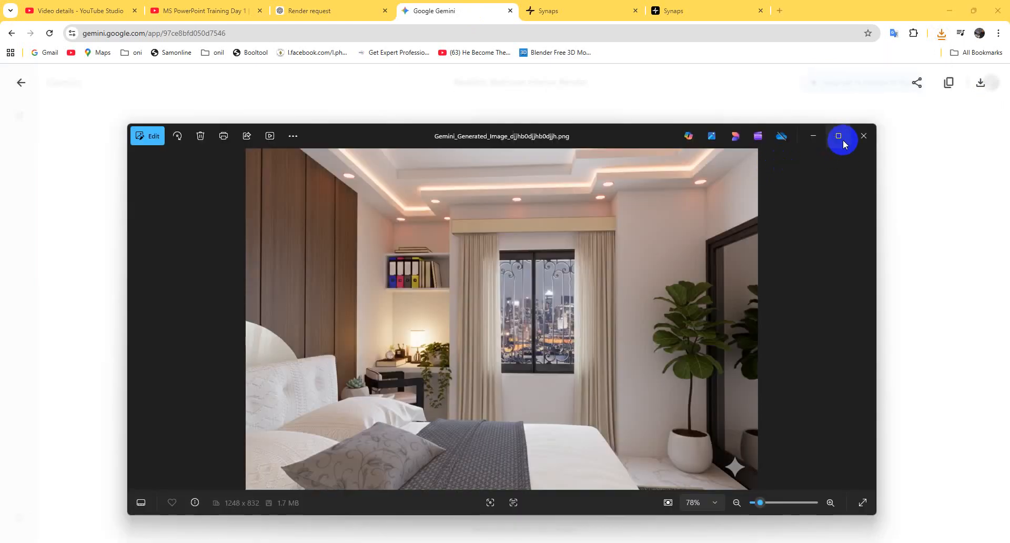
click(148, 137)
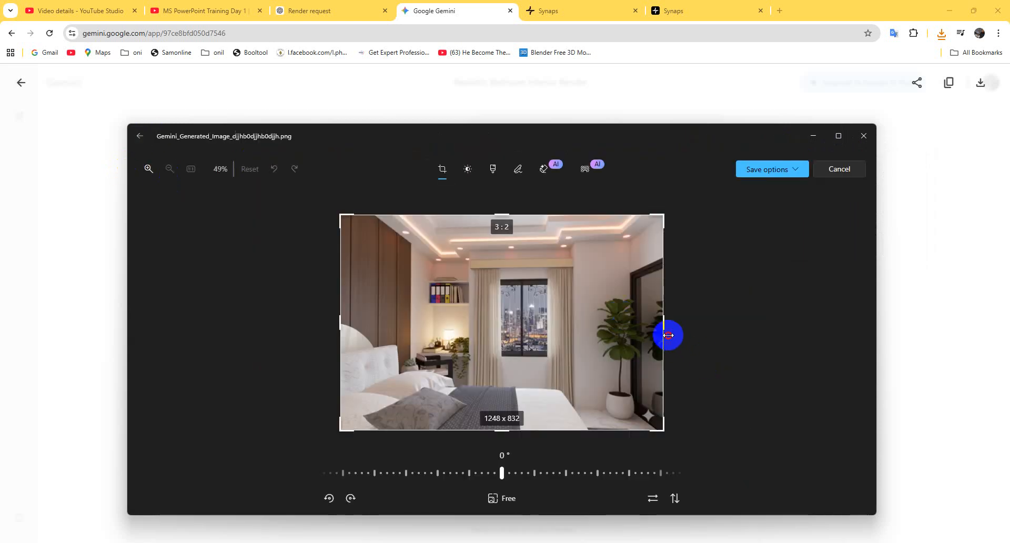
drag(668, 335, 645, 338)
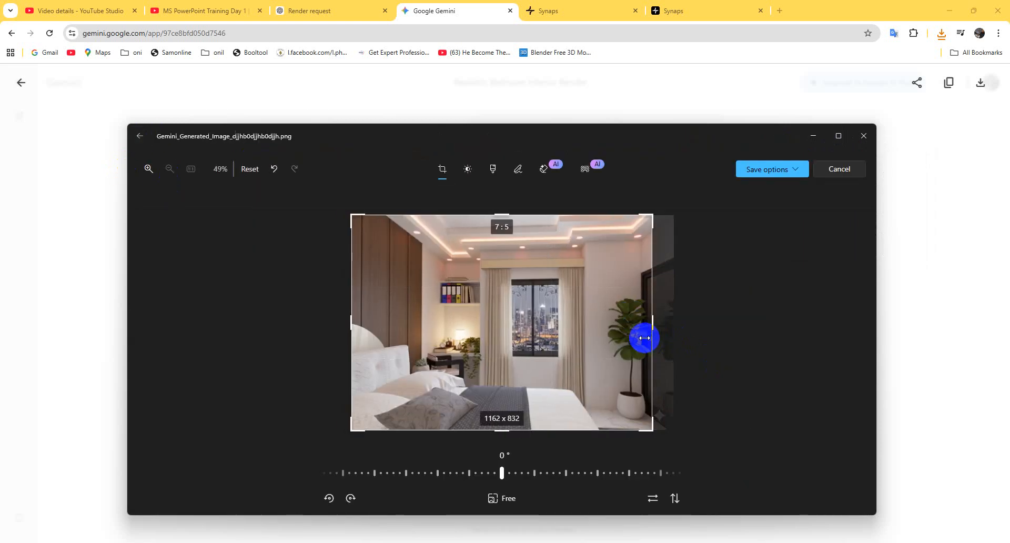
click(781, 171)
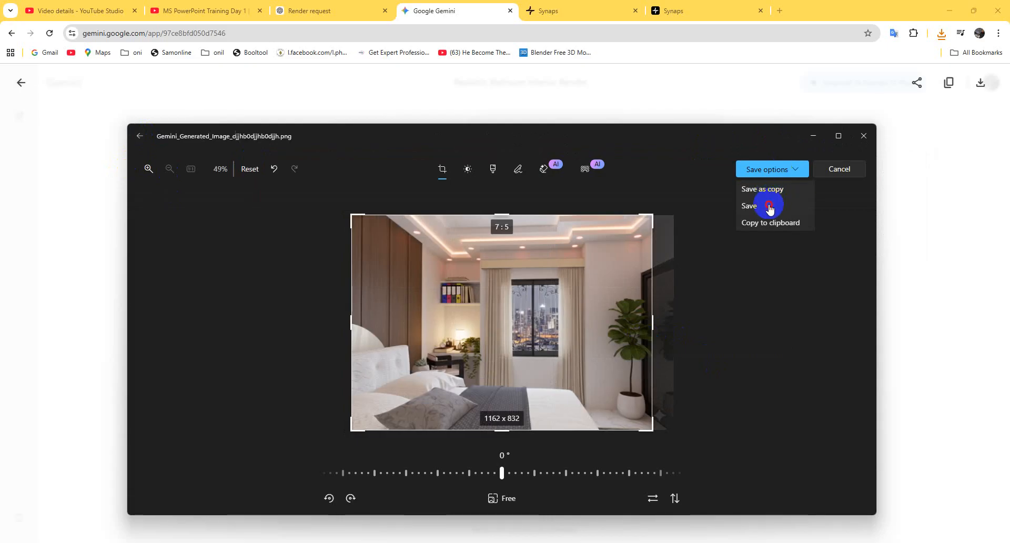
click(768, 206)
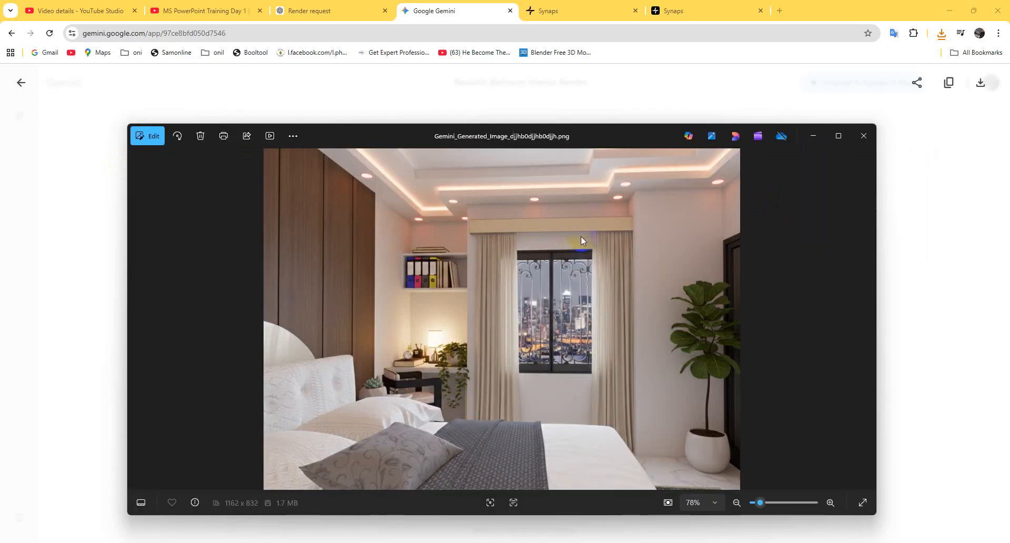